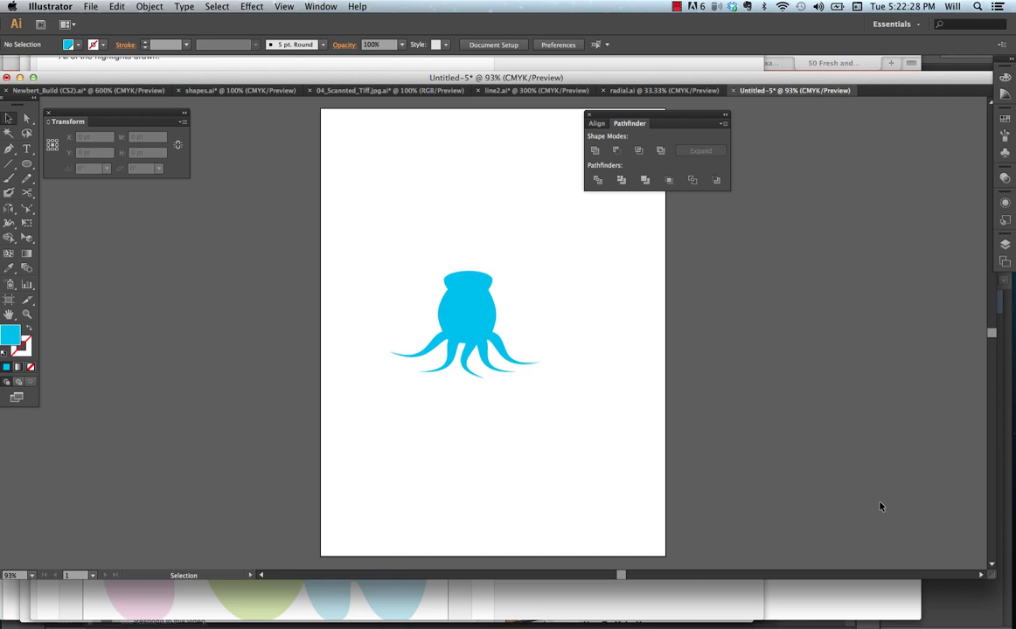
Rename the octopus's layer to 'octo' in the Layers panel
click(463, 320)
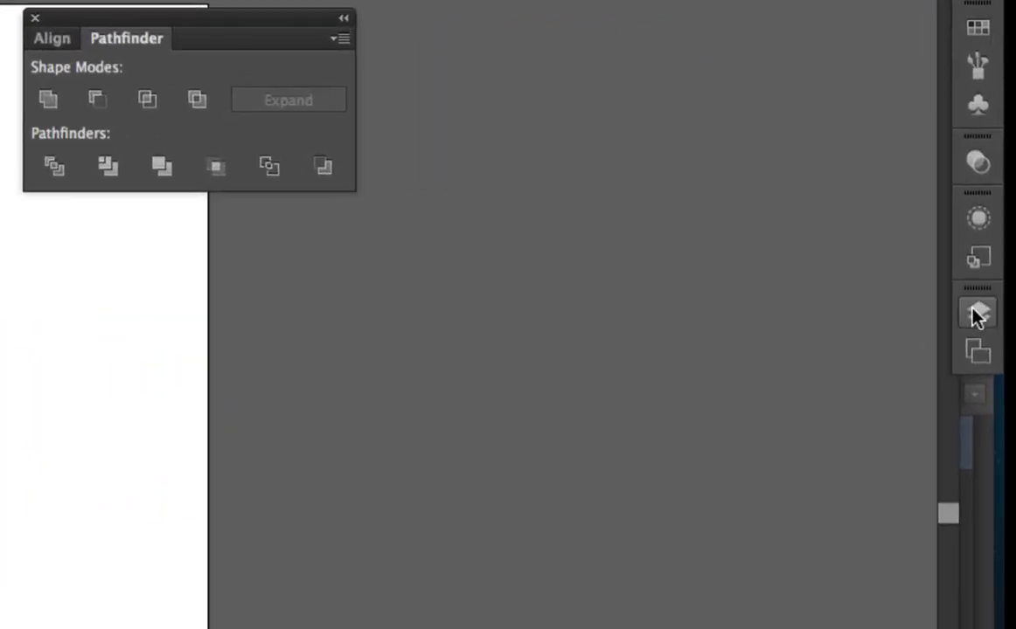
click(977, 315)
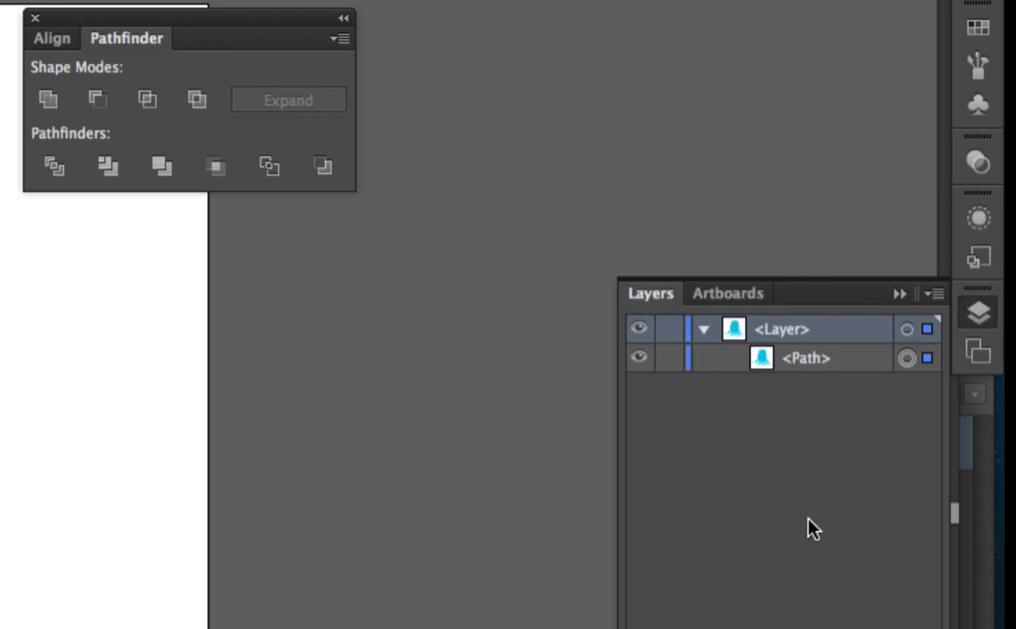
double_click(782, 331)
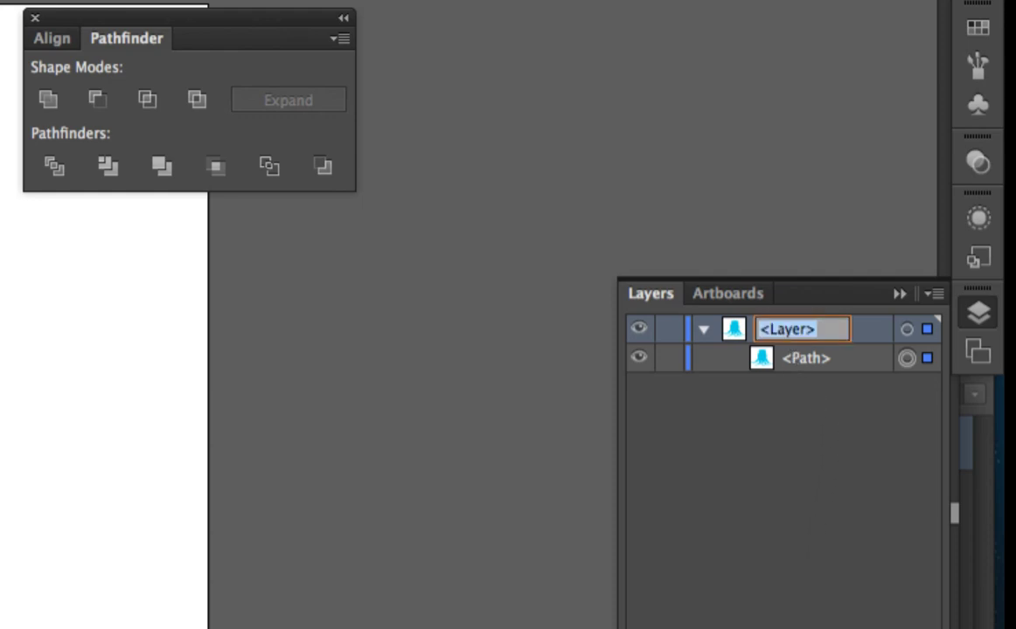
text(octo)
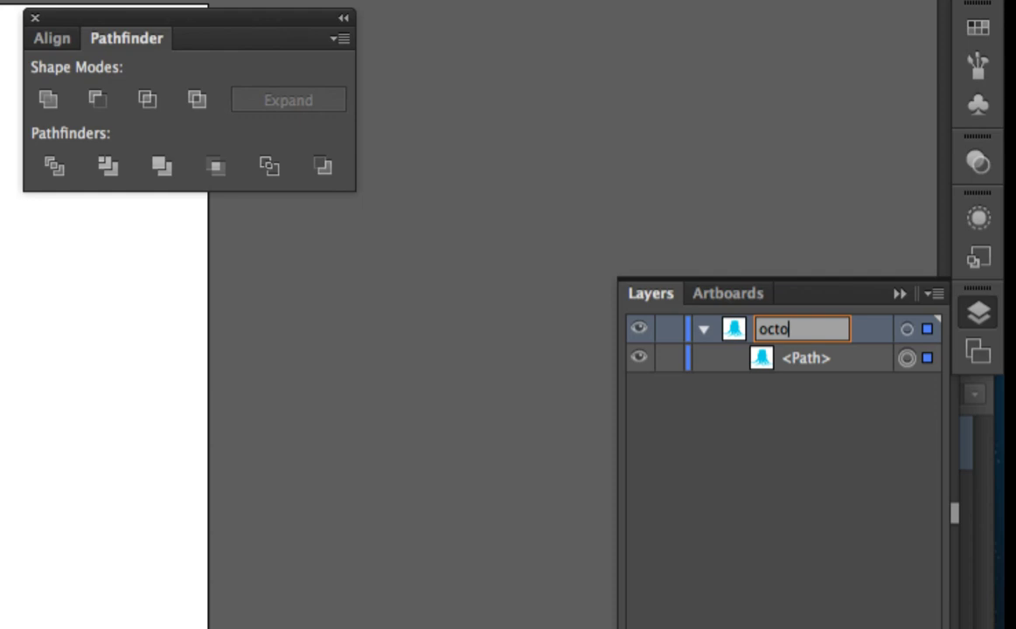
key(Return)
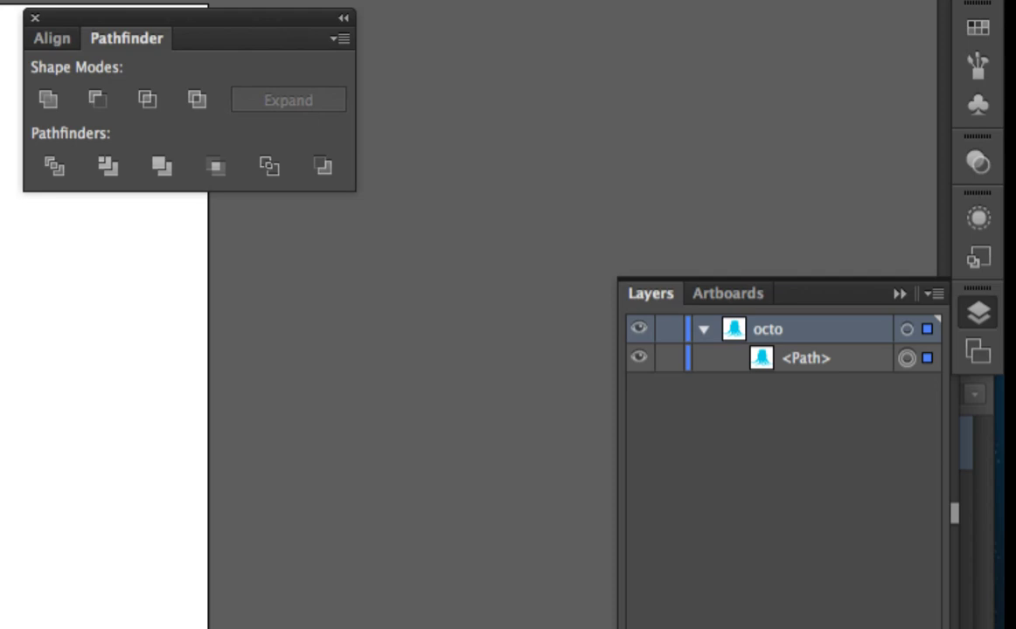
Rename the octopus path inside the layer to 'body'
click(23, 525)
click(906, 359)
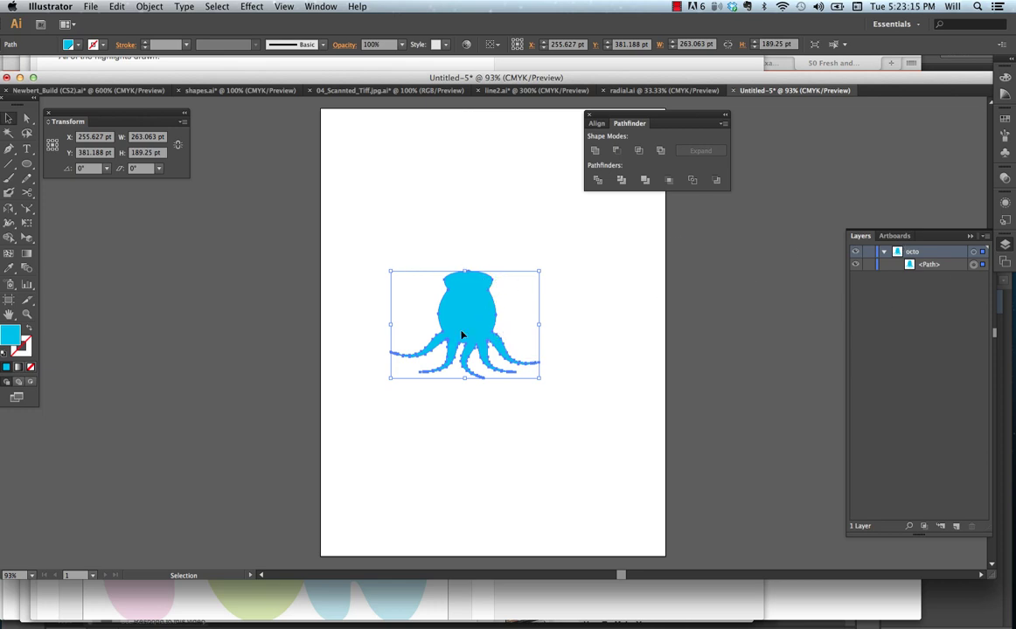
double_click(931, 265)
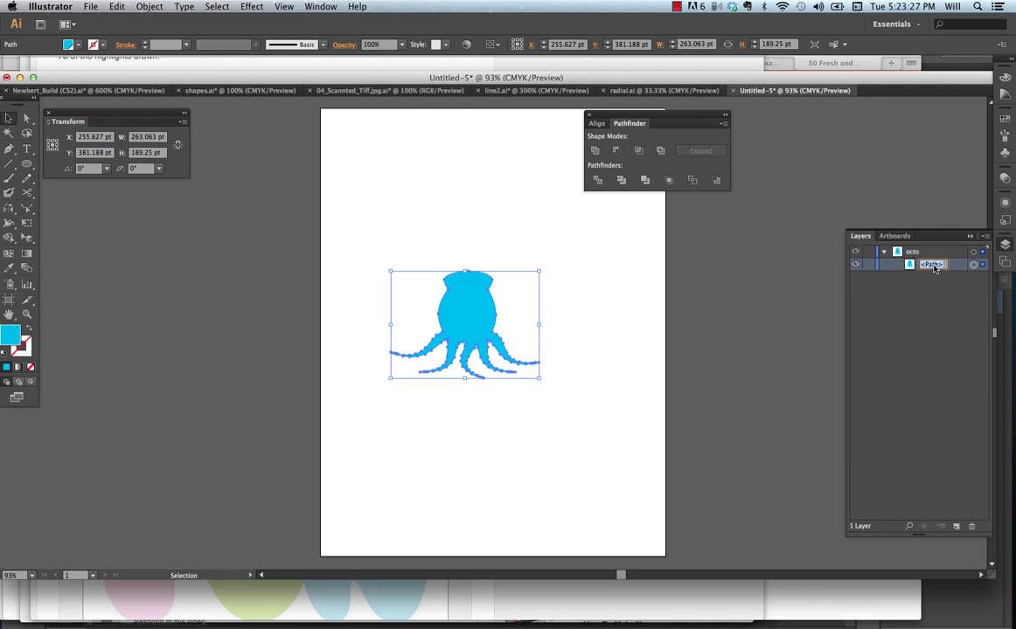
text(body)
key(Return)
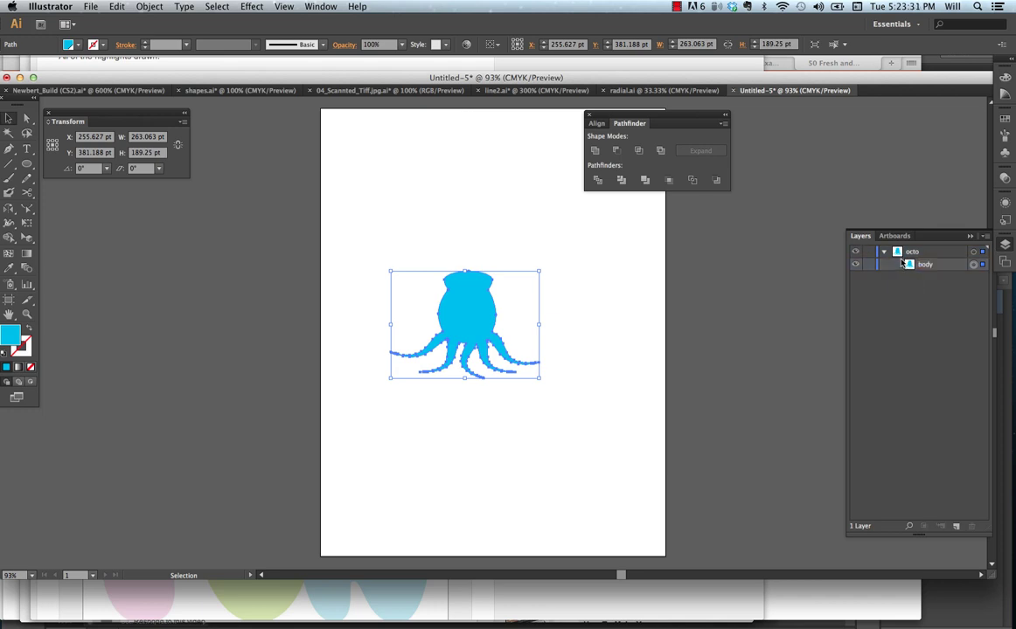
click(587, 303)
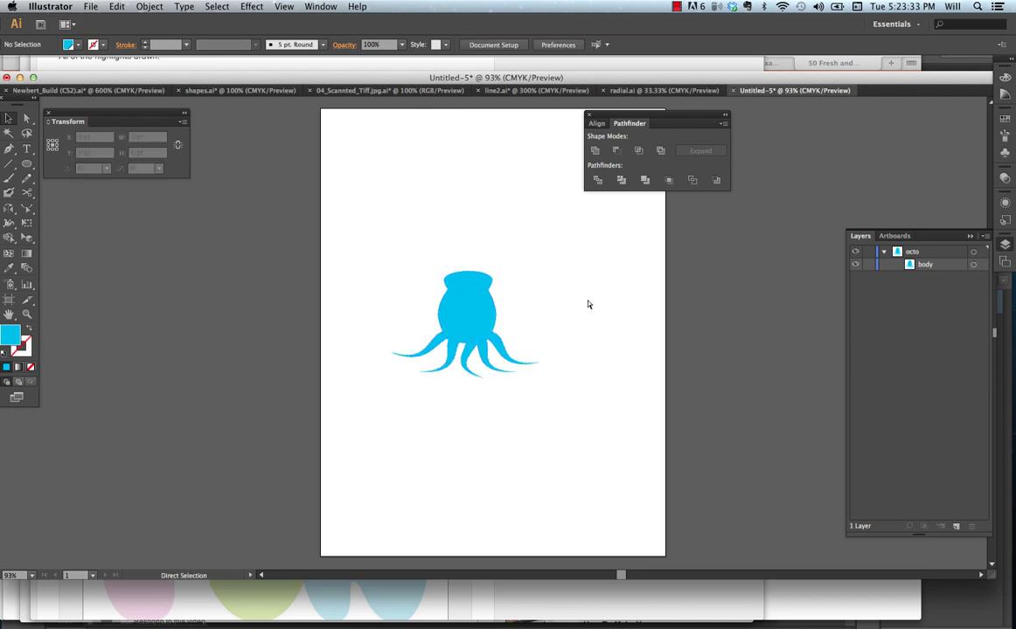
Zoom in and draw a circle beside the octopus's head for an eye
key(super+equal)
key(super+equal)
key(super+equal)
key(super+equal)
drag(544, 286, 420, 344)
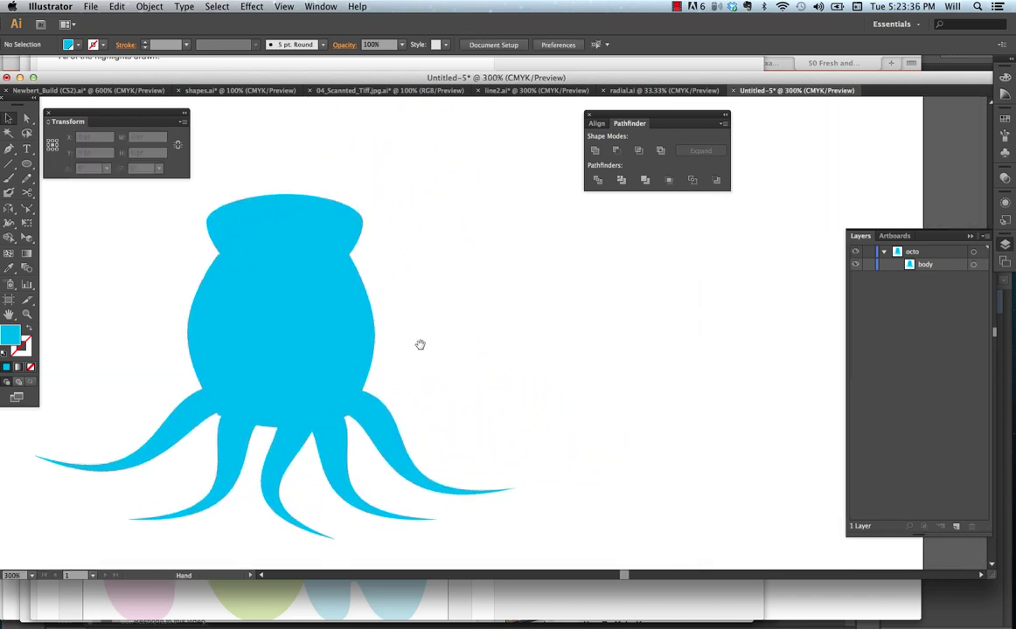
click(26, 163)
drag(416, 262, 502, 347)
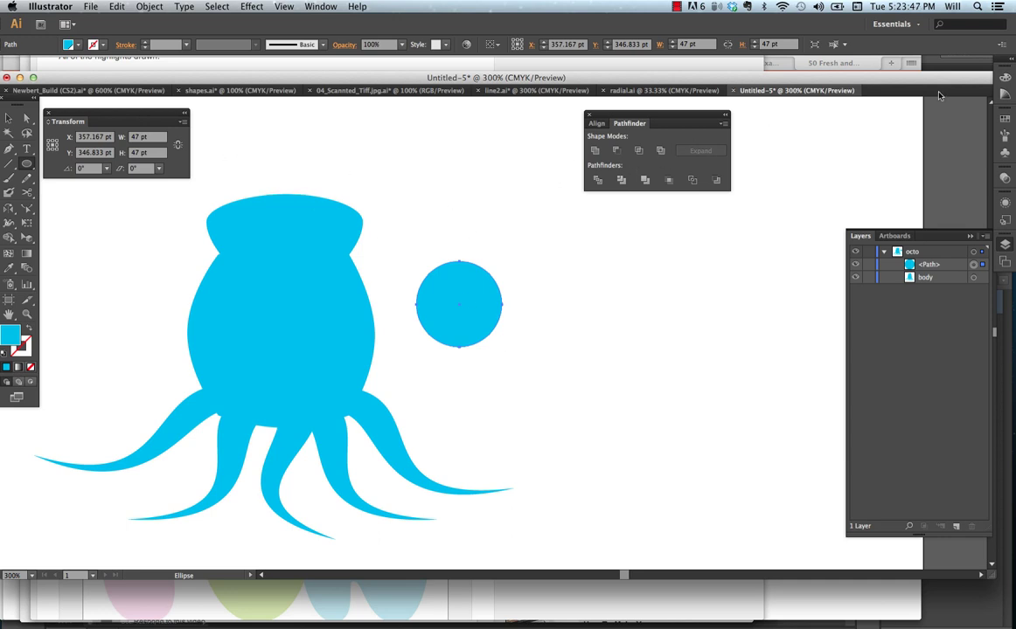
Fill the circle with a darker blue-grey Color Guide shade and draw a smaller circle inside it
click(1008, 111)
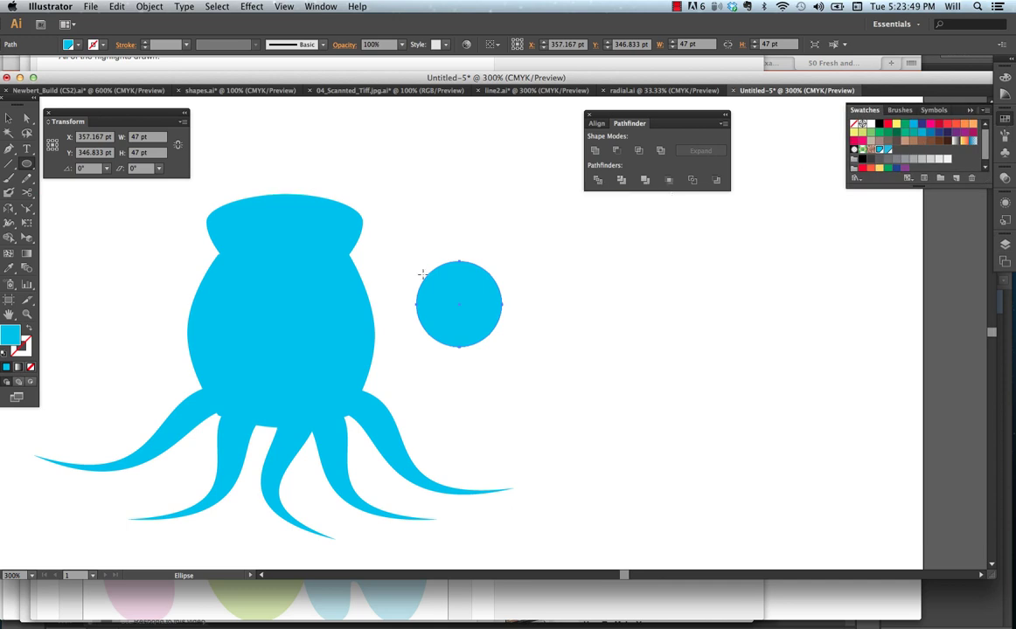
click(1004, 93)
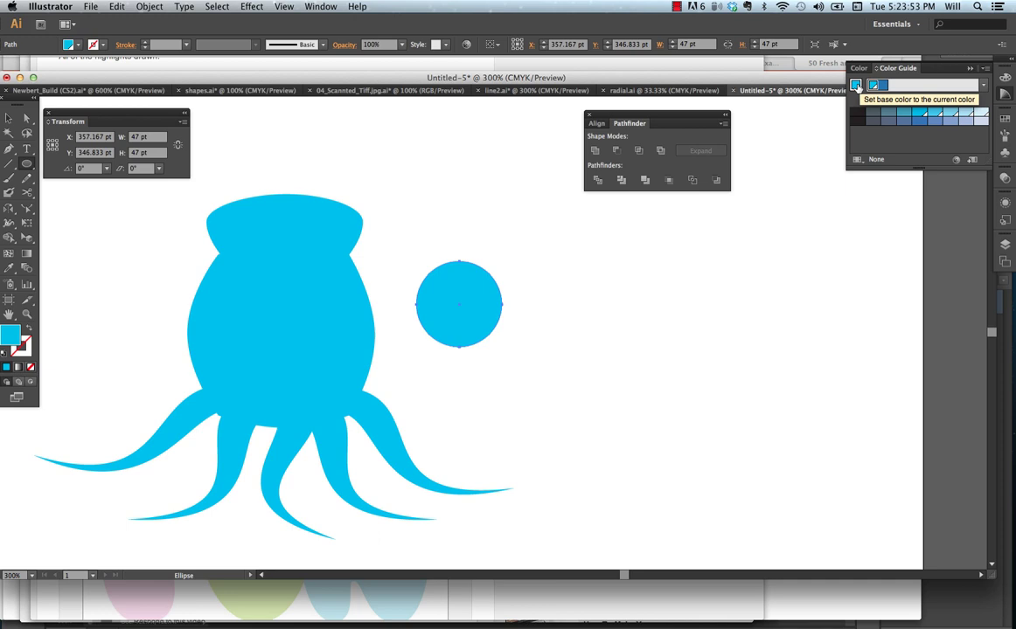
click(855, 85)
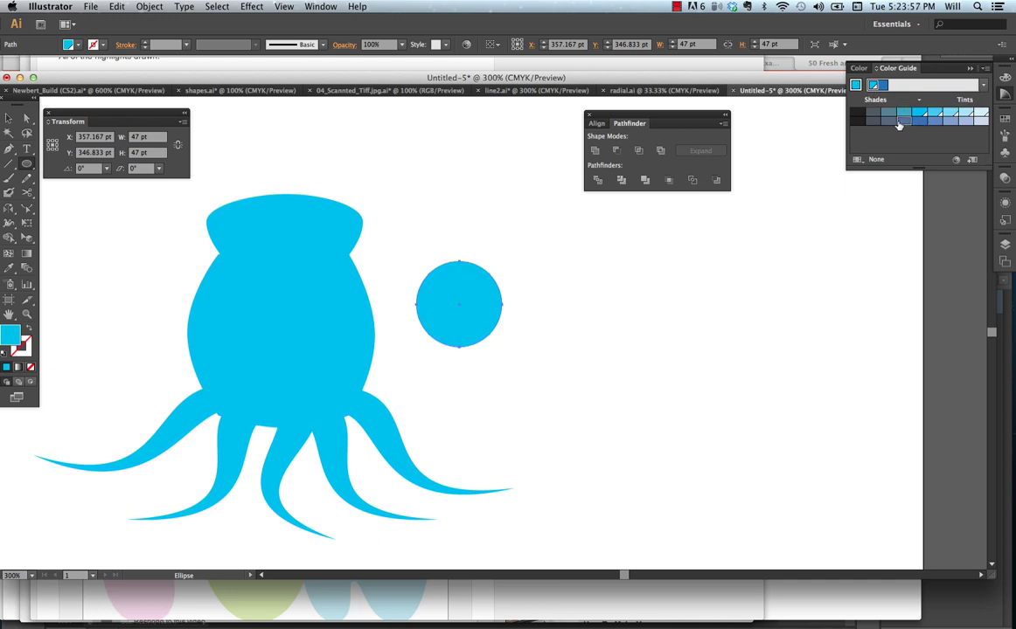
click(898, 125)
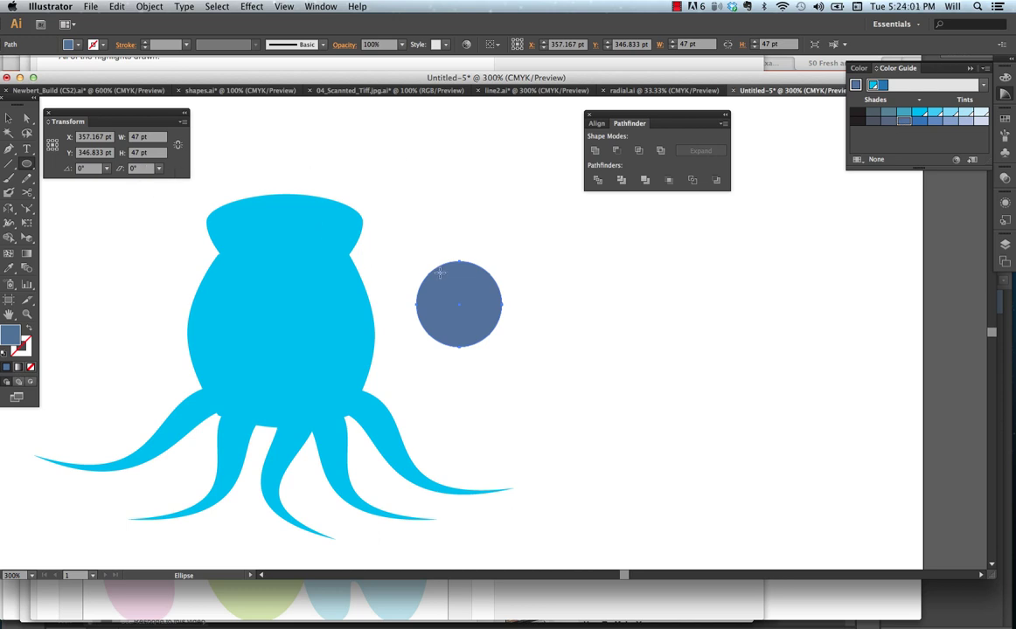
drag(439, 274, 495, 328)
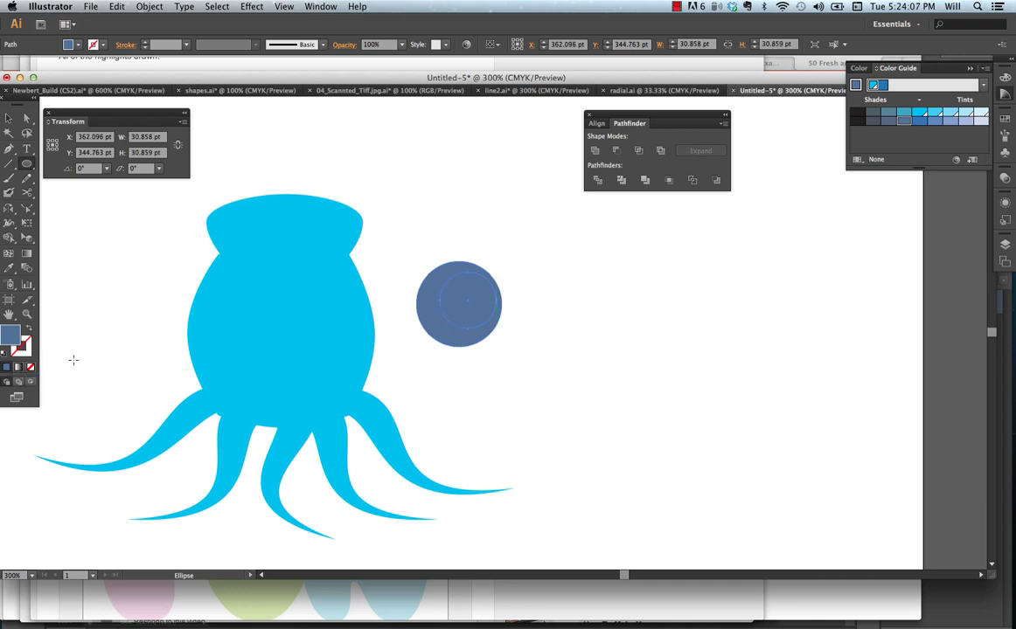
click(79, 48)
Fill the inner circle with a top-to-bottom gradient from white to pale blue
click(18, 64)
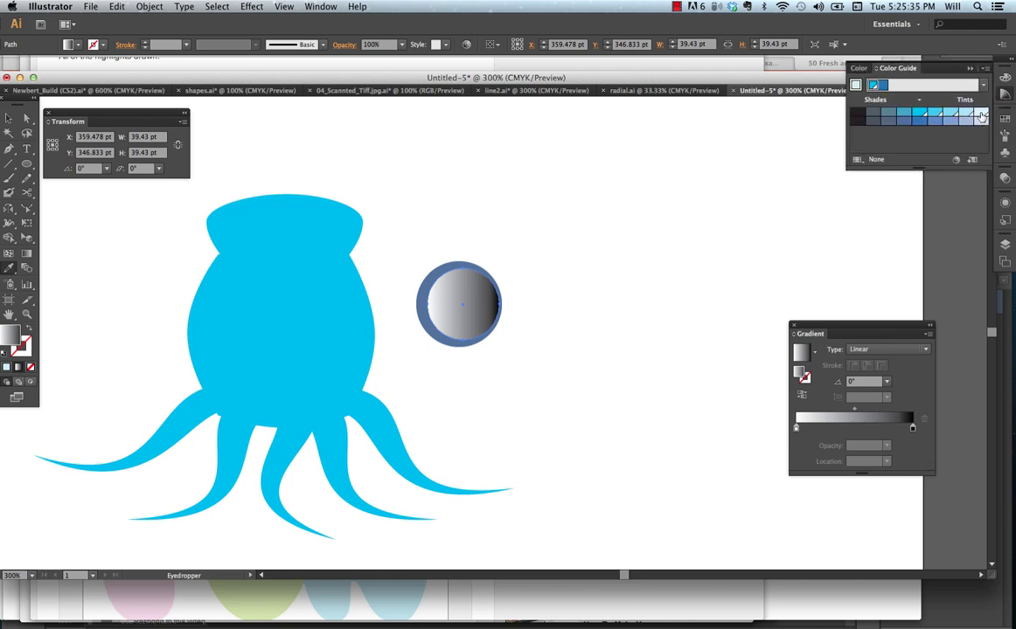
drag(981, 117, 914, 430)
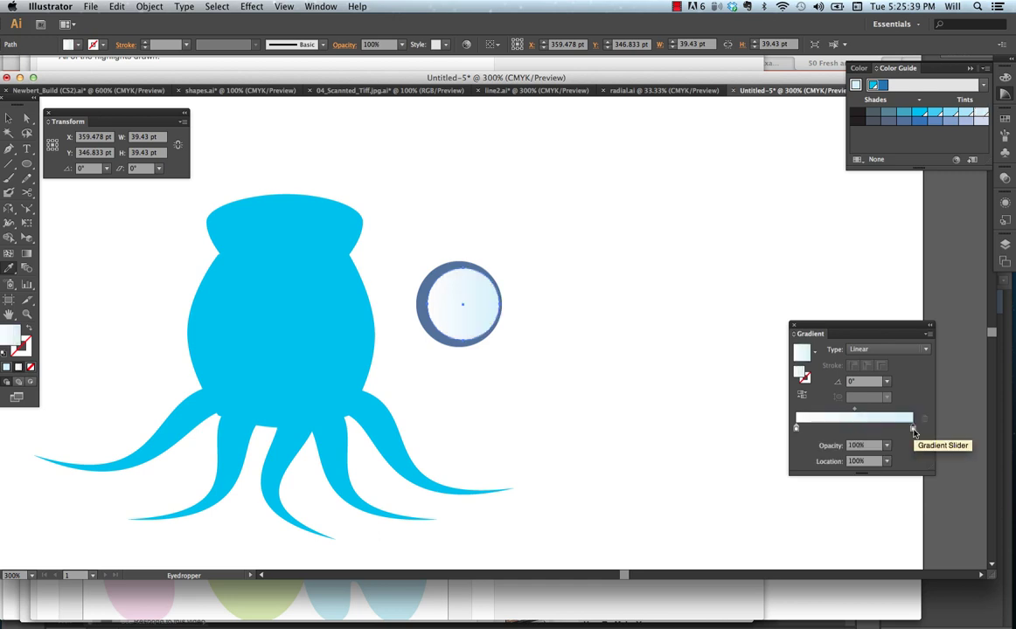
click(26, 253)
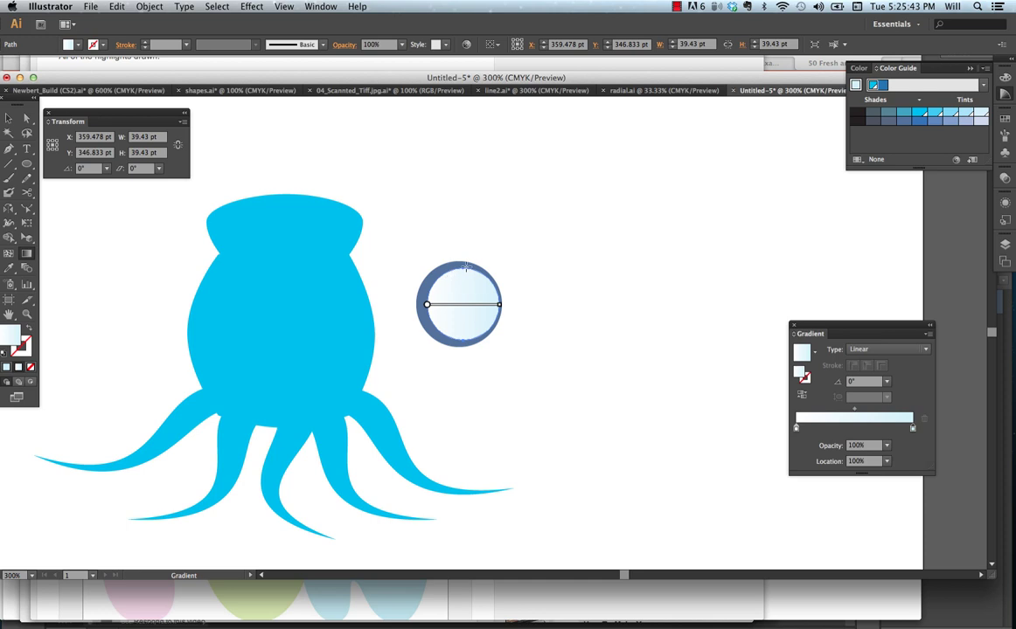
drag(464, 266, 464, 341)
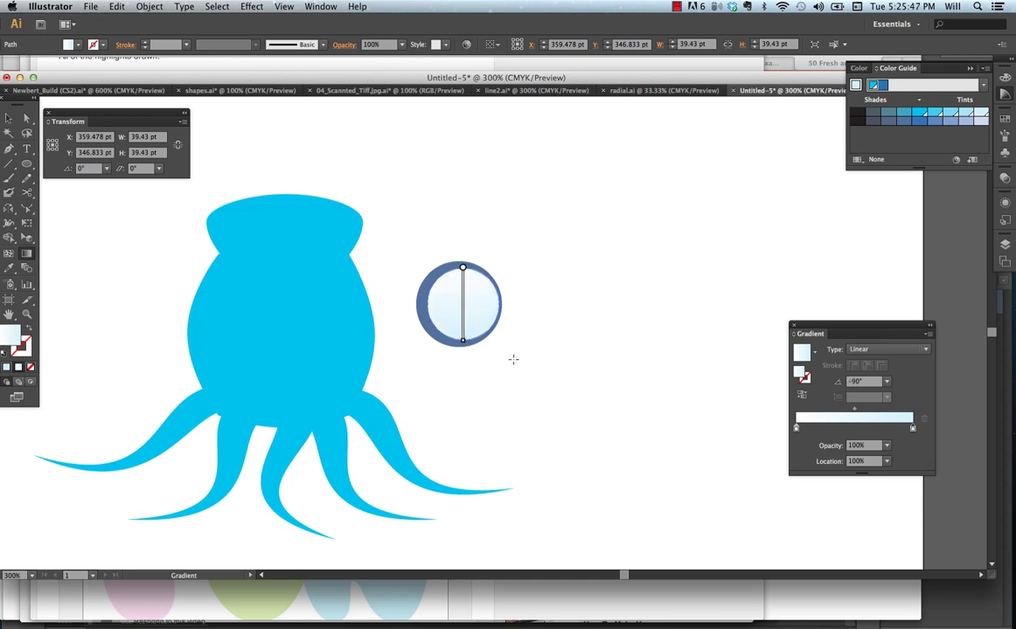
Draw a small pupil in the eye with a black-to-blue gradient fill
key(v)
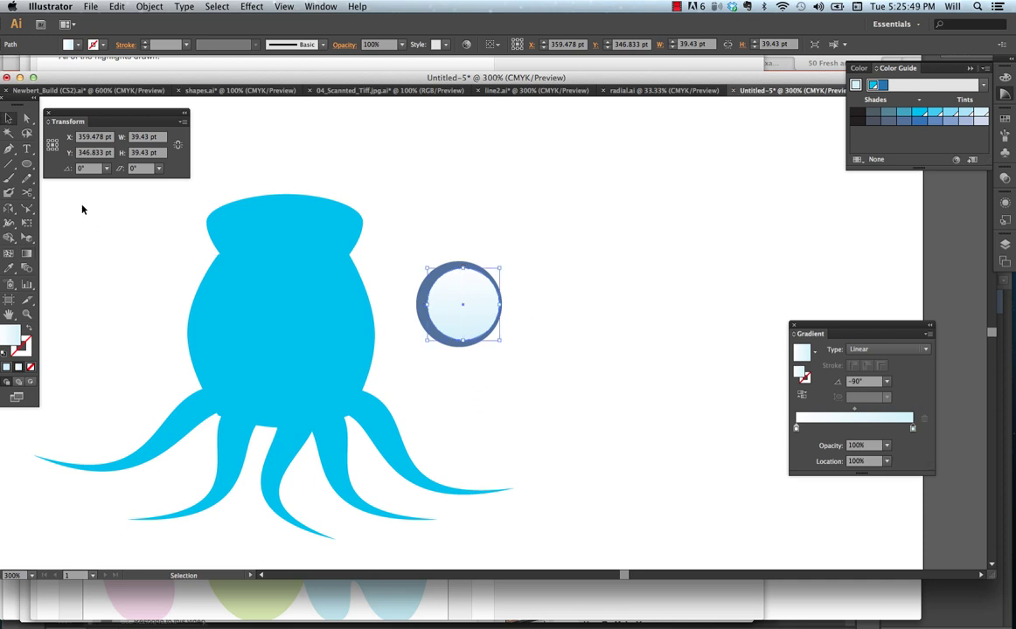
click(26, 164)
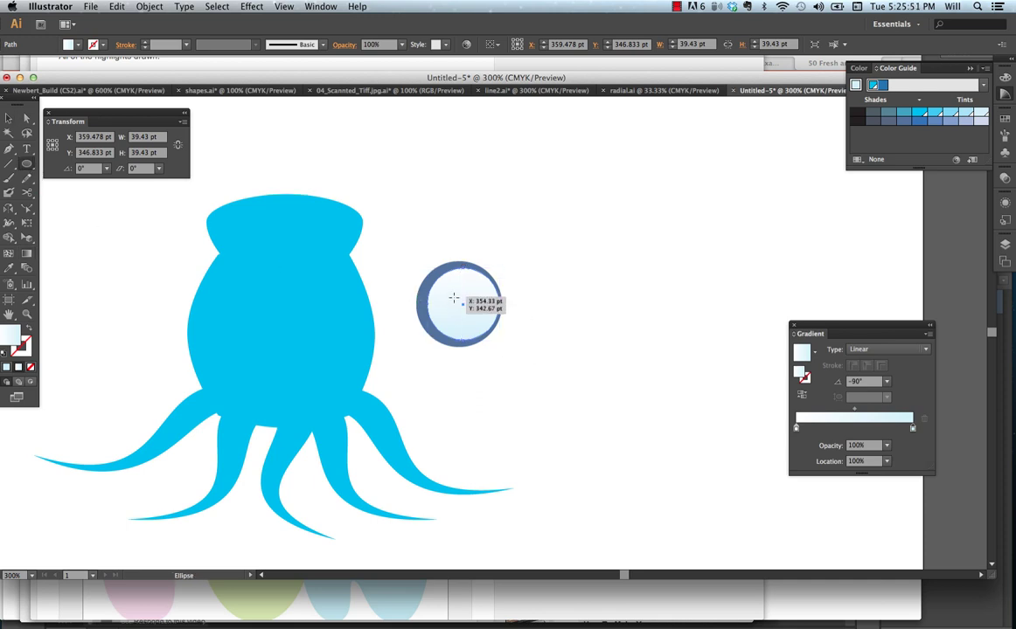
drag(454, 299, 477, 325)
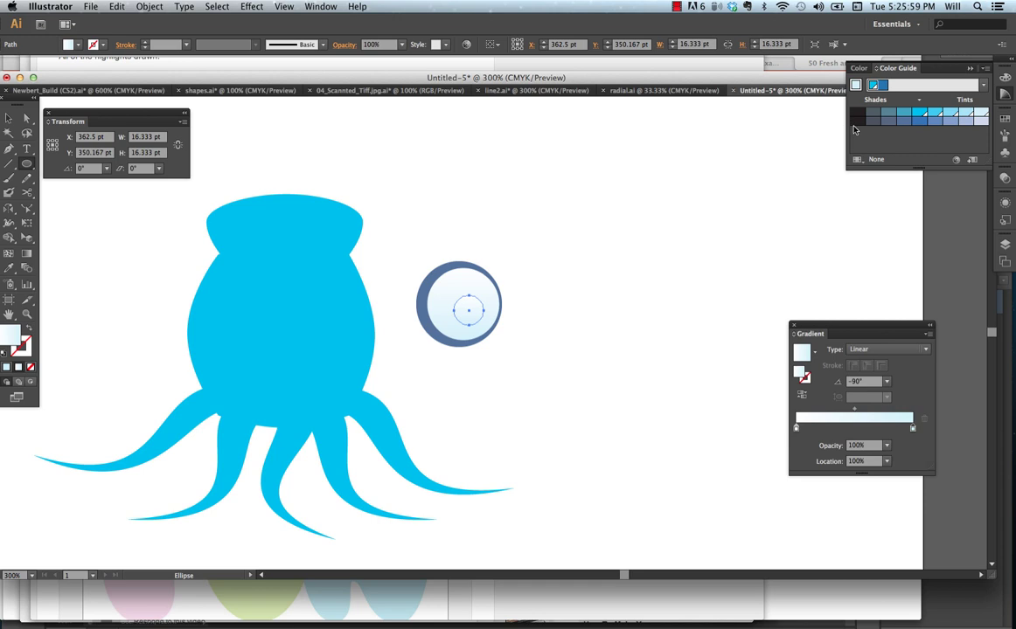
mouse_move(802, 424)
mouse_down()
mouse_move(752, 349)
mouse_move(820, 120)
mouse_move(783, 109)
mouse_move(834, 296)
mouse_move(795, 429)
mouse_up()
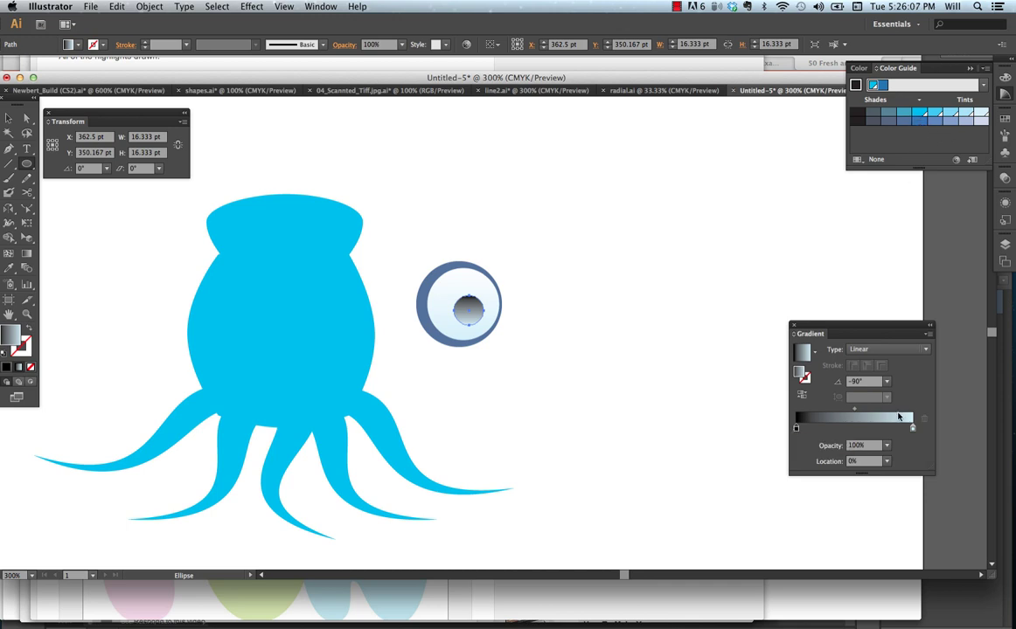
drag(919, 122, 913, 430)
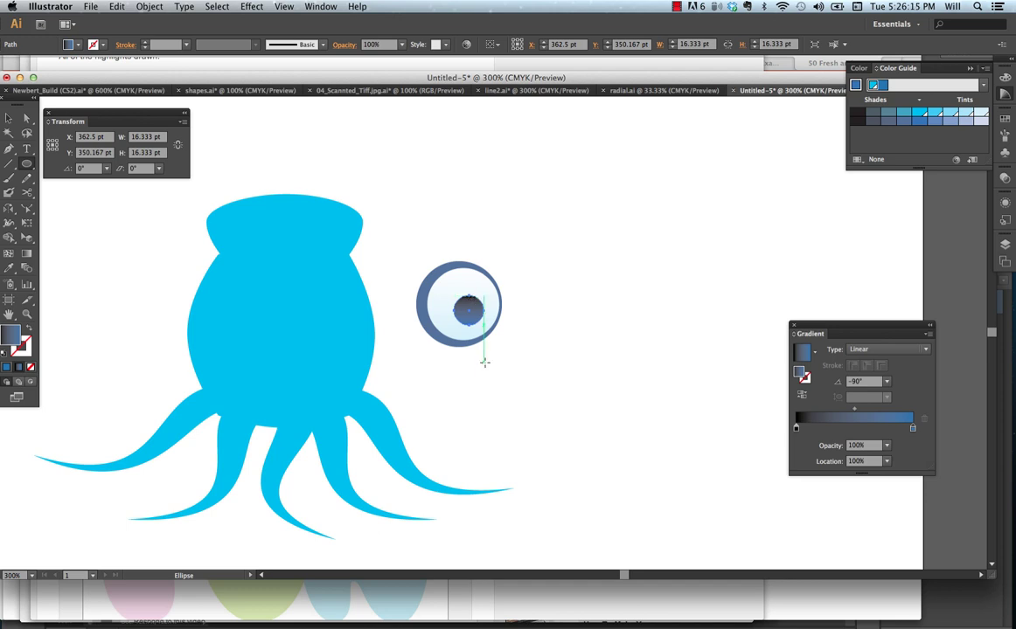
key(v)
click(519, 395)
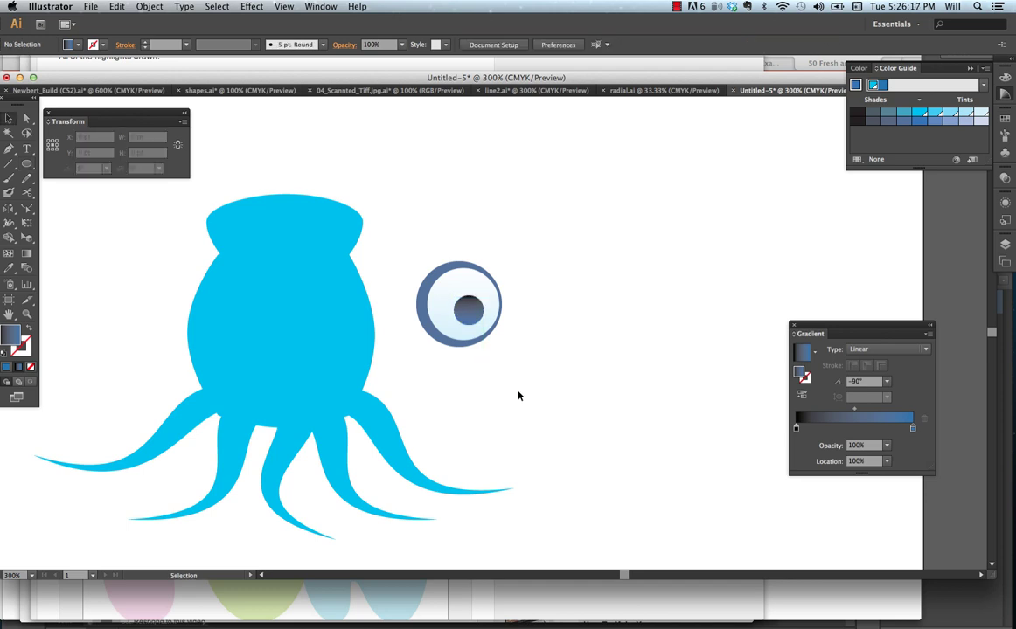
Add a small white highlight ellipse on the pupil
click(30, 165)
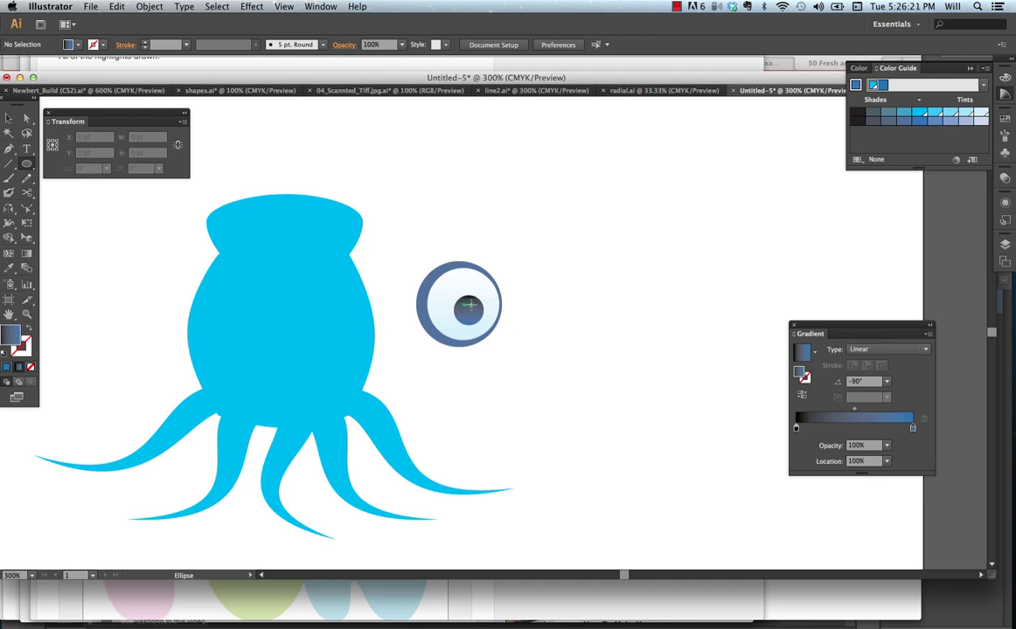
drag(468, 304, 478, 313)
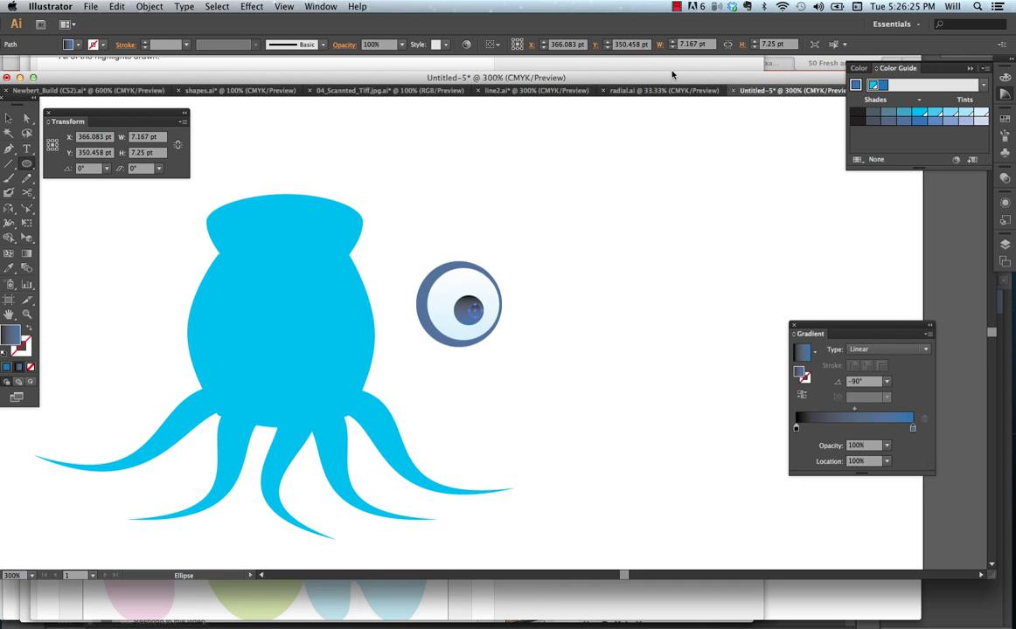
click(70, 43)
click(15, 65)
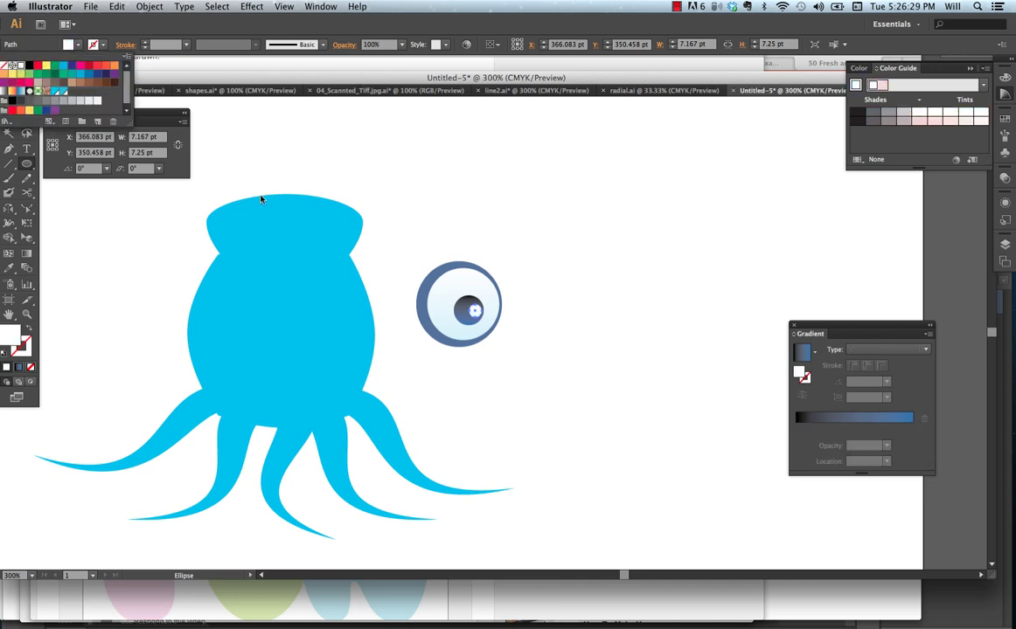
click(431, 250)
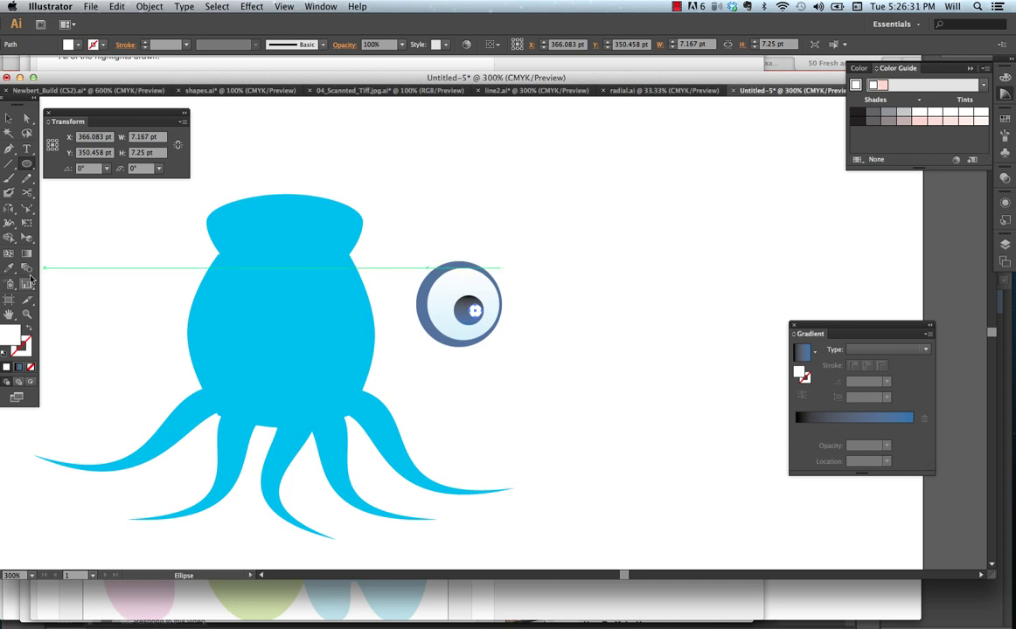
Add a tiny deep-blue dot at the pupil's lower edge, sampled from the ring's blue
key(super+equal)
key(super+equal)
key(super+equal)
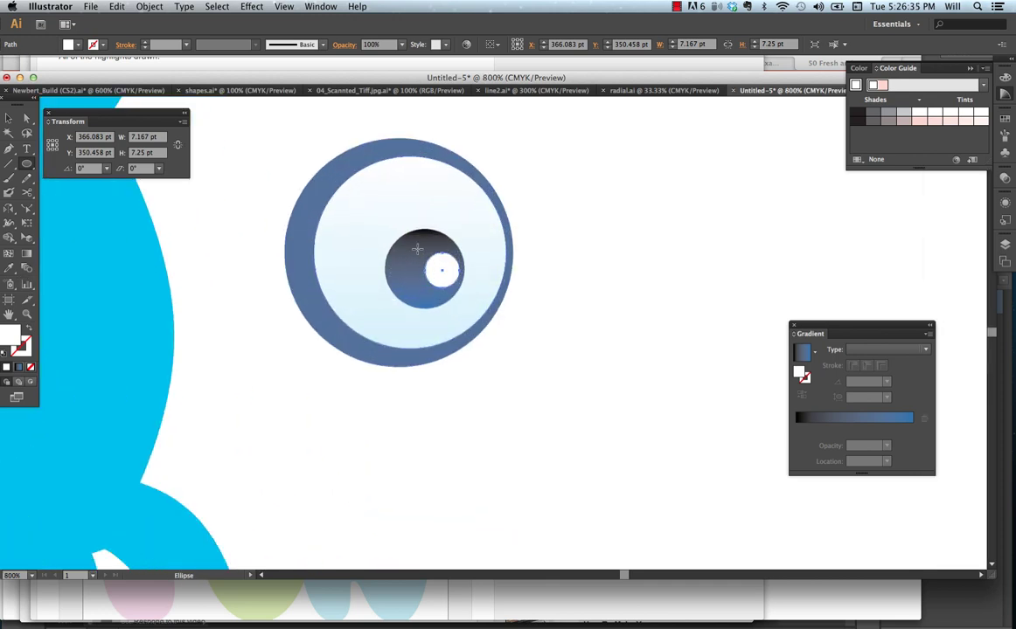
drag(411, 289, 421, 297)
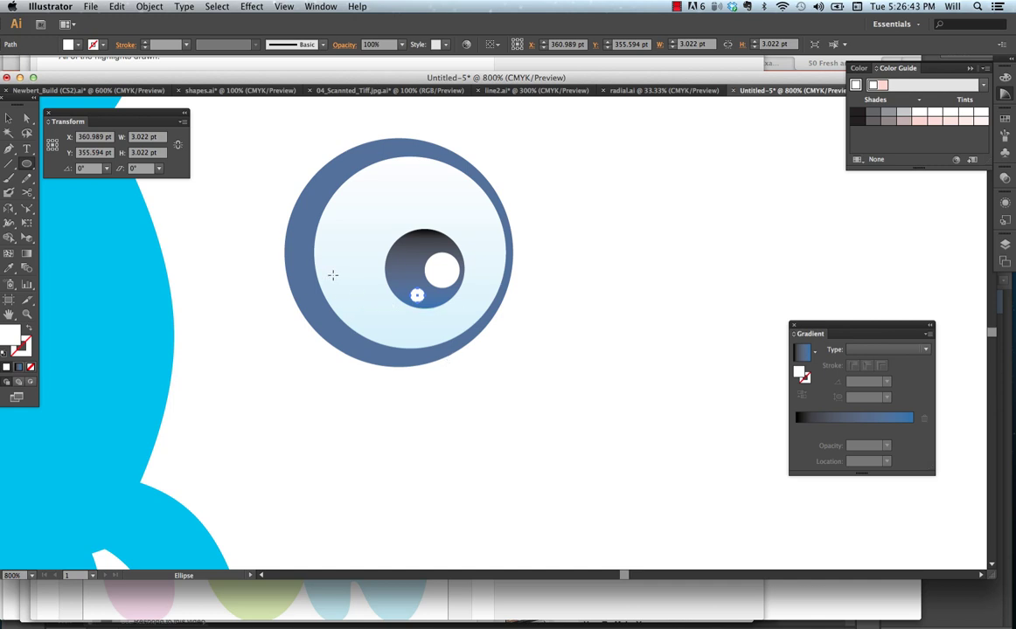
key(i)
click(304, 278)
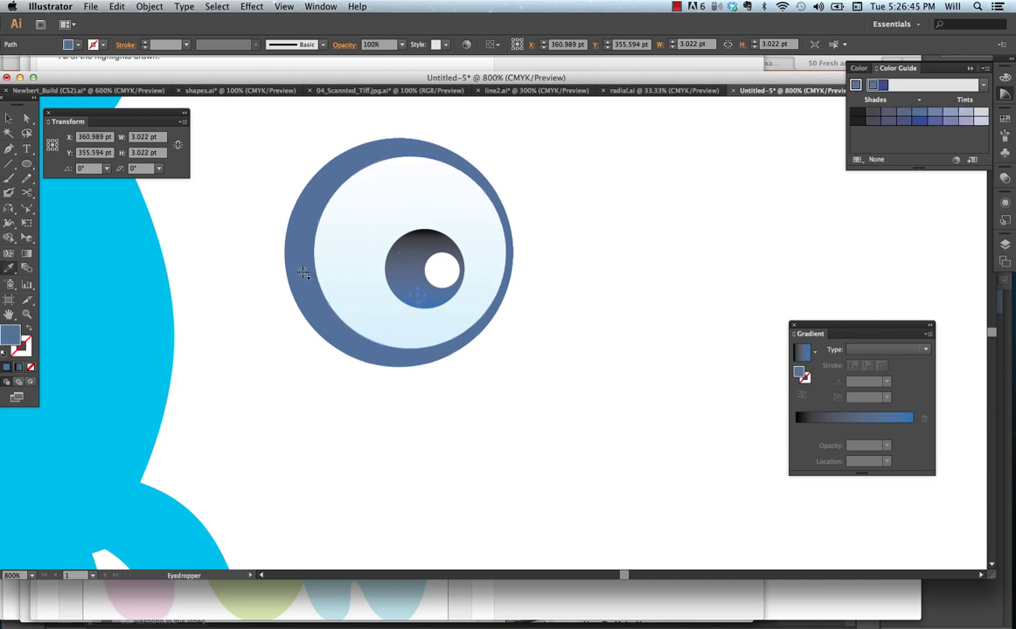
click(918, 121)
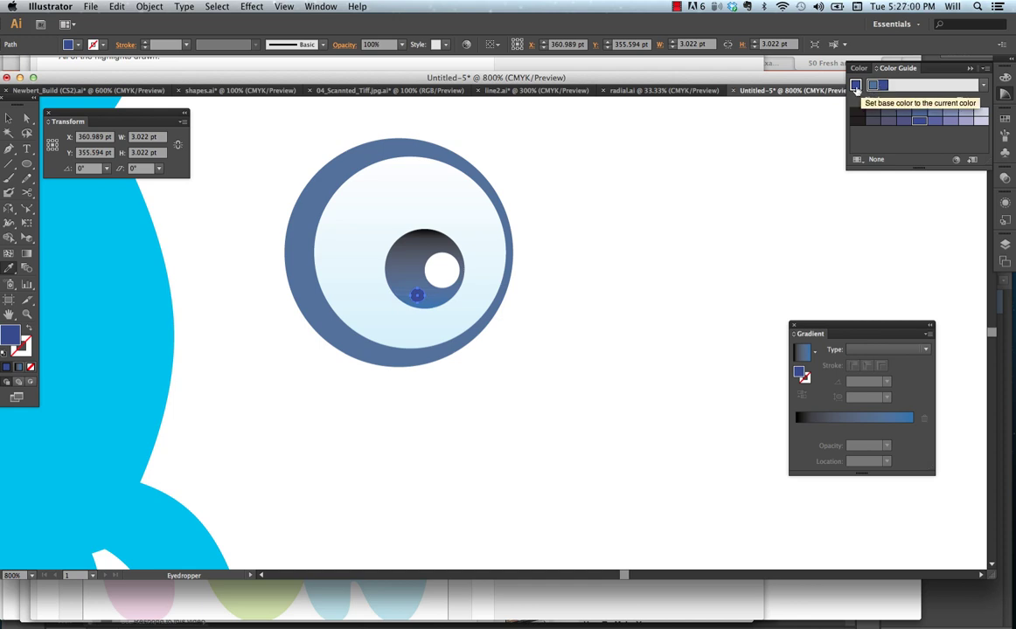
click(855, 84)
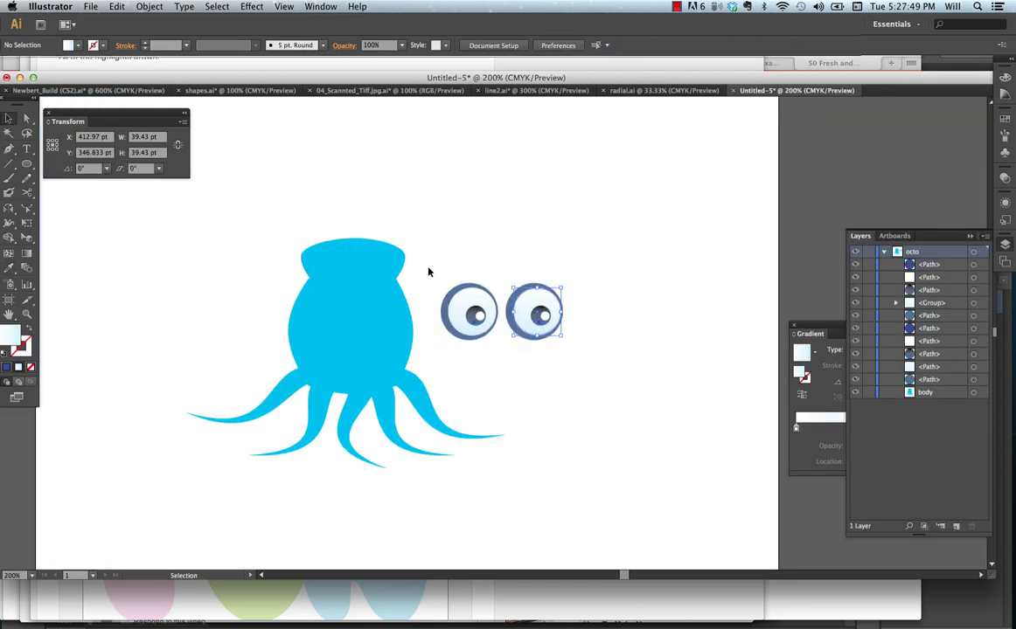
Group both eyes and name the group 'EYES' in the Layers panel
drag(433, 264, 558, 345)
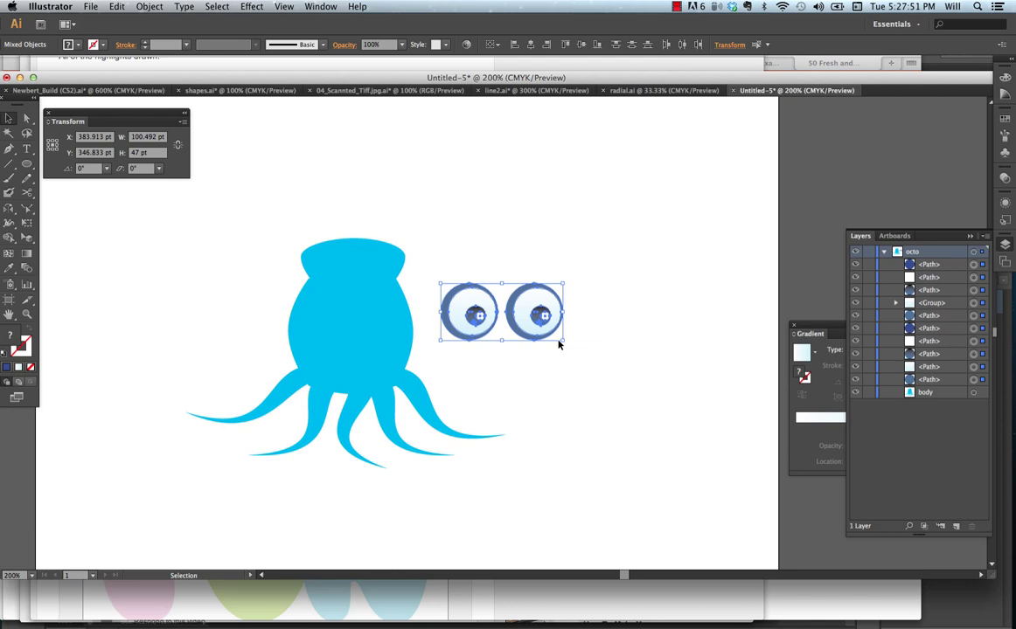
key(super+g)
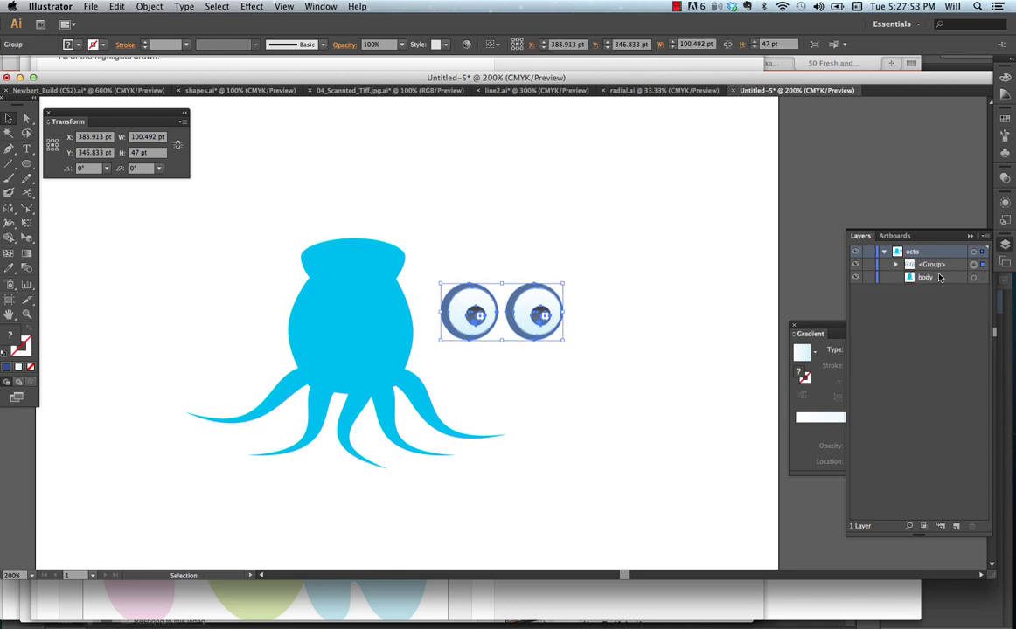
double_click(932, 264)
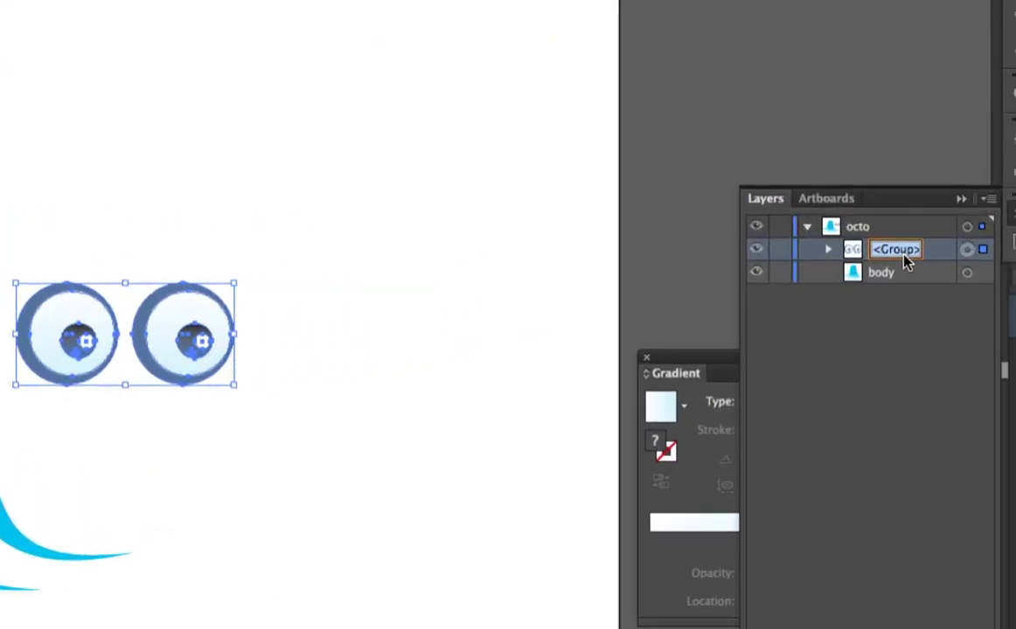
text(EYES)
click(930, 363)
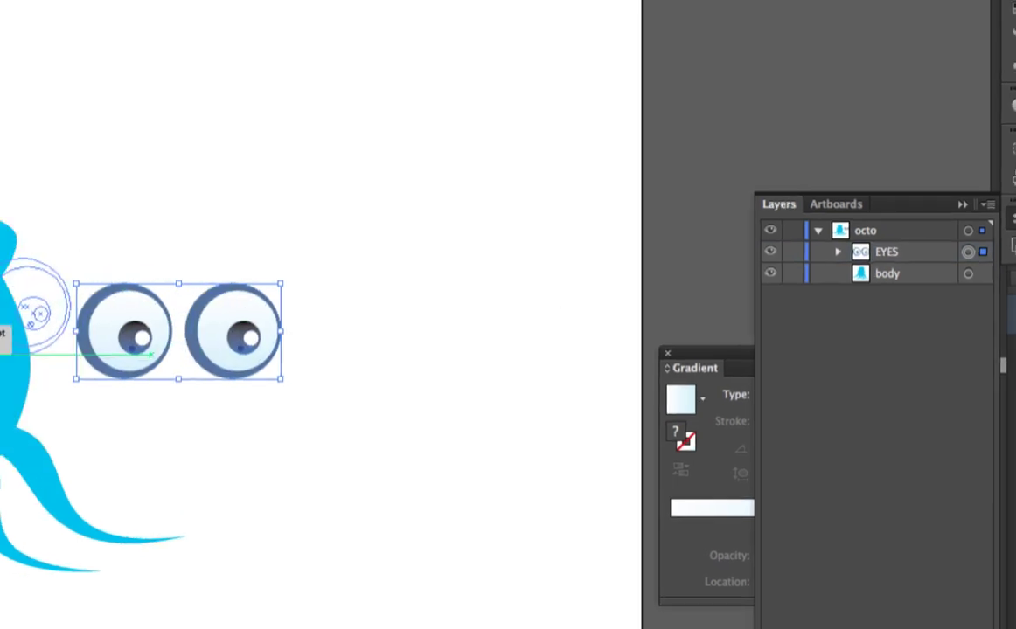
Move the EYES group onto the octopus's head and scale it down to fit
drag(127, 345, 0, 369)
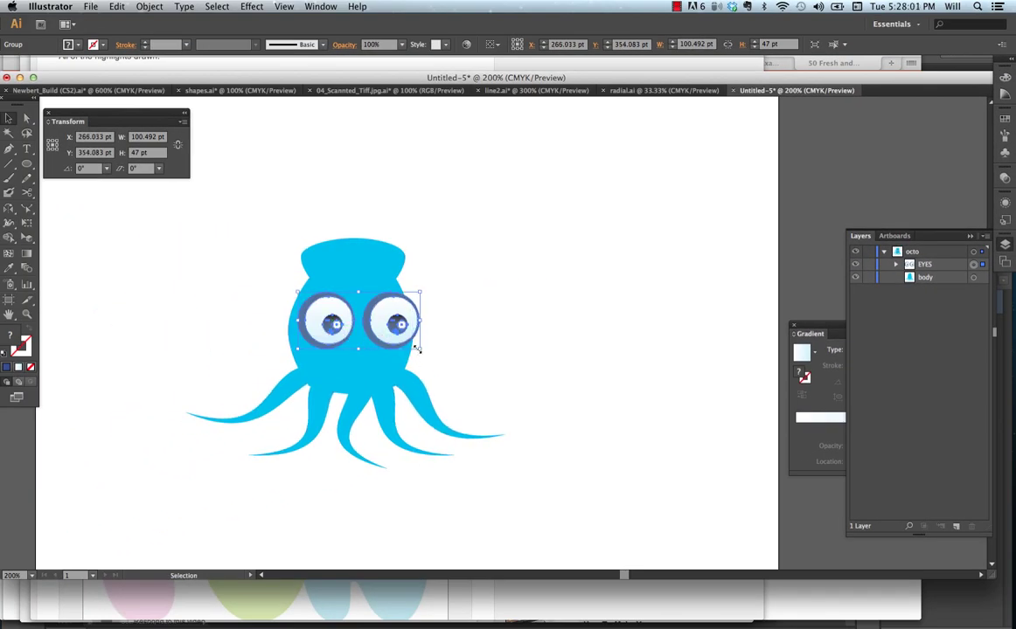
drag(417, 348, 382, 316)
click(478, 335)
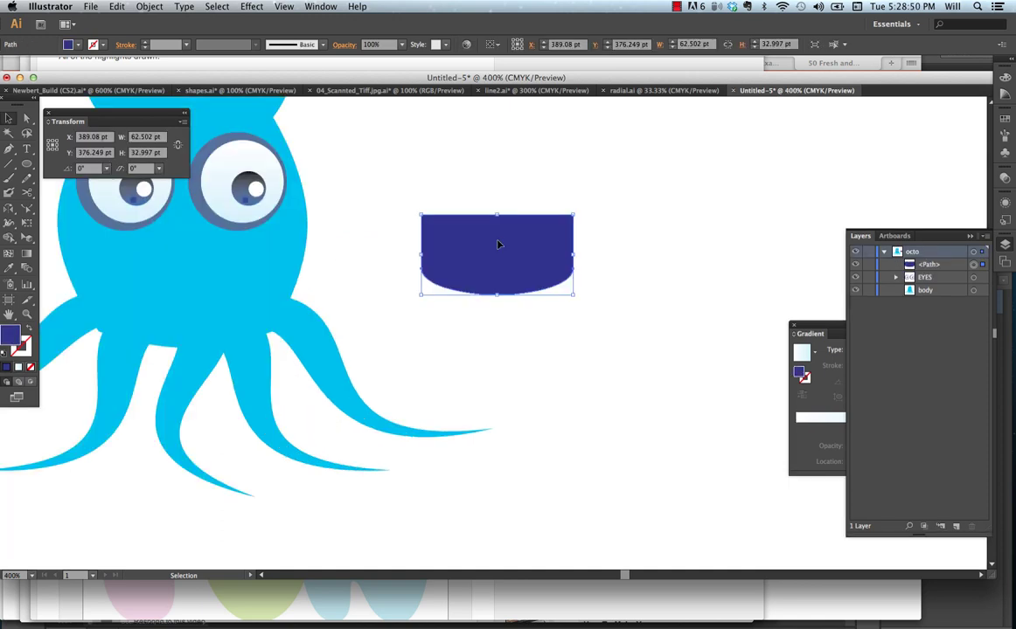
Duplicate the dark blue shape below the original and draw an ellipse over the copy
drag(499, 245, 504, 352)
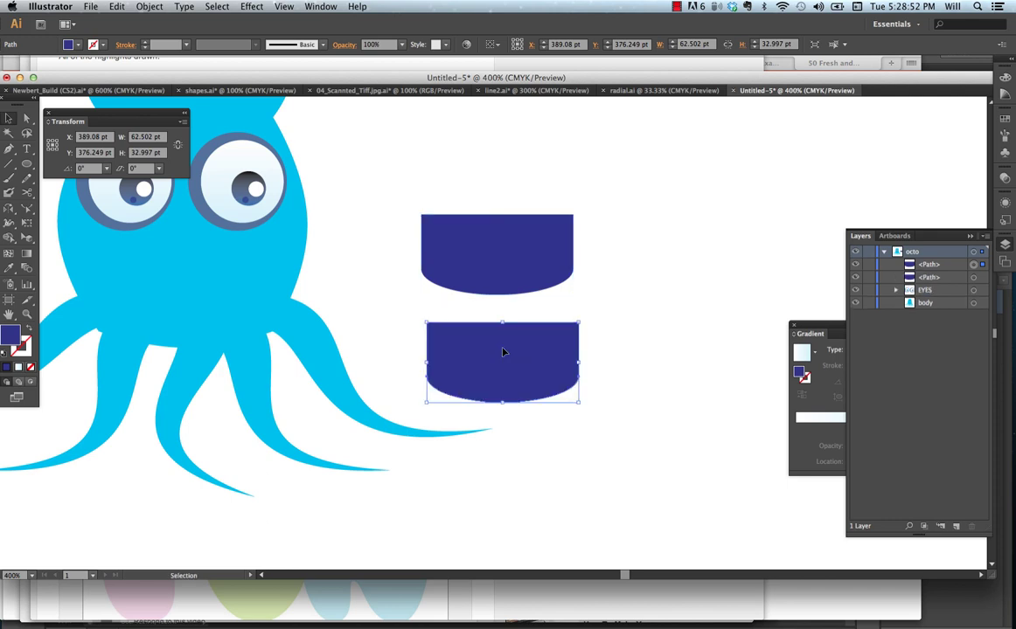
click(34, 167)
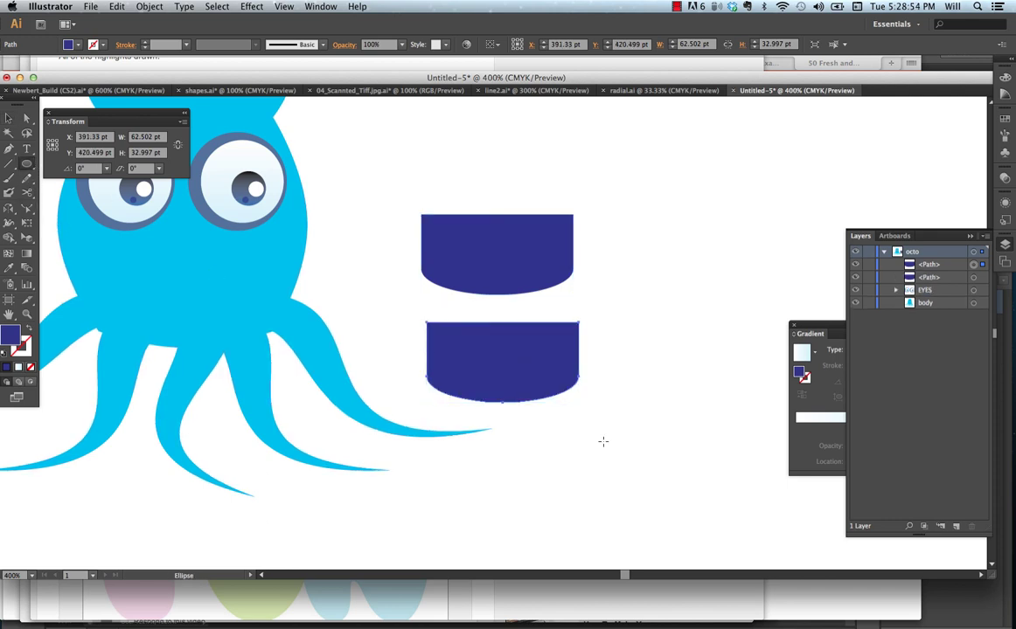
drag(584, 441, 411, 316)
click(17, 120)
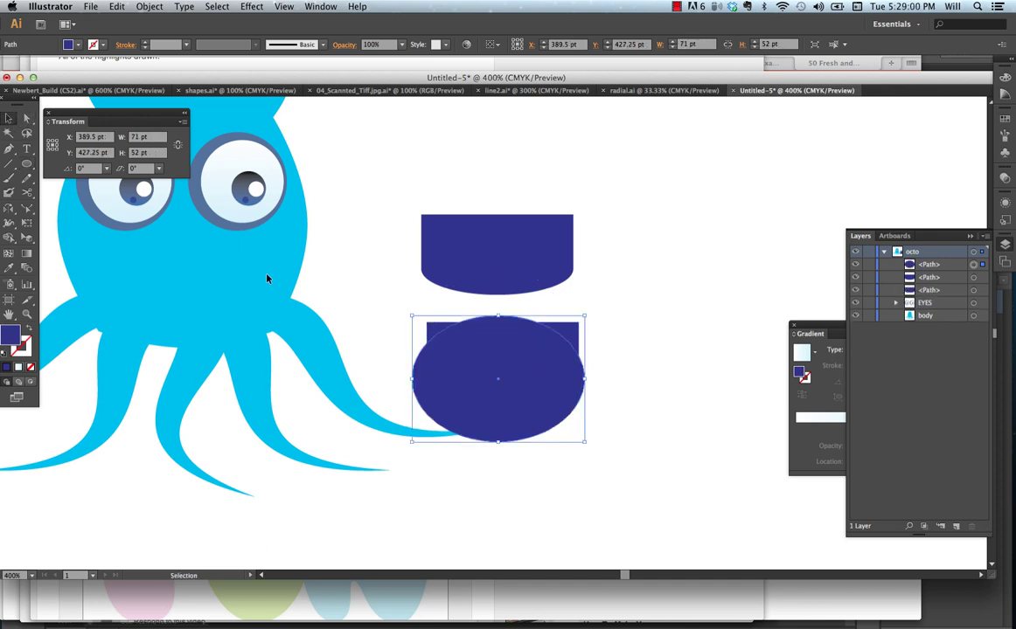
drag(466, 359, 505, 374)
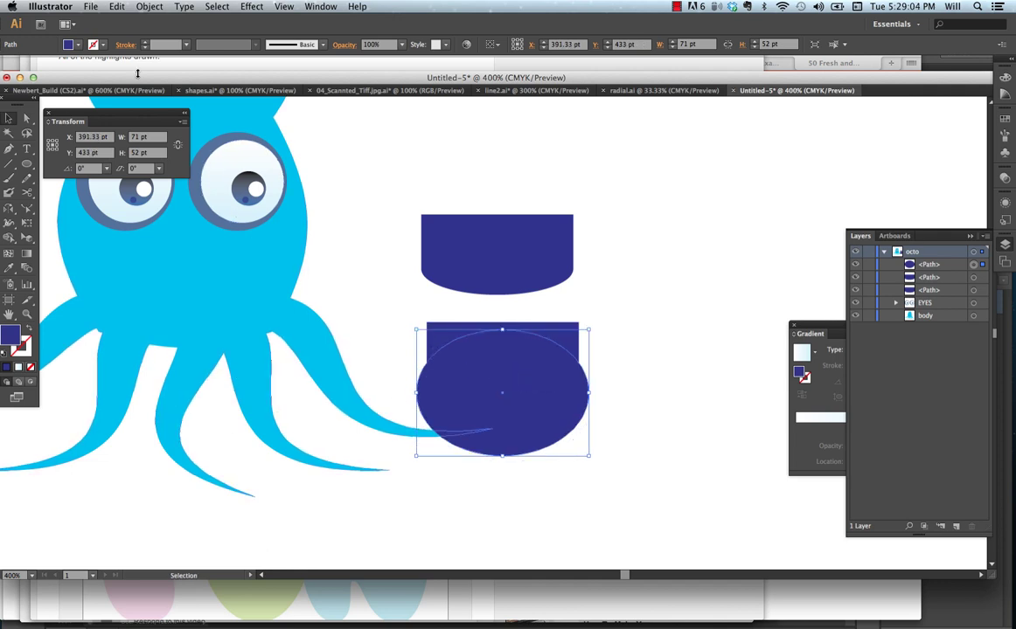
Fill the ellipse cyan and centre it horizontally with the dark blue shape
click(80, 45)
click(58, 66)
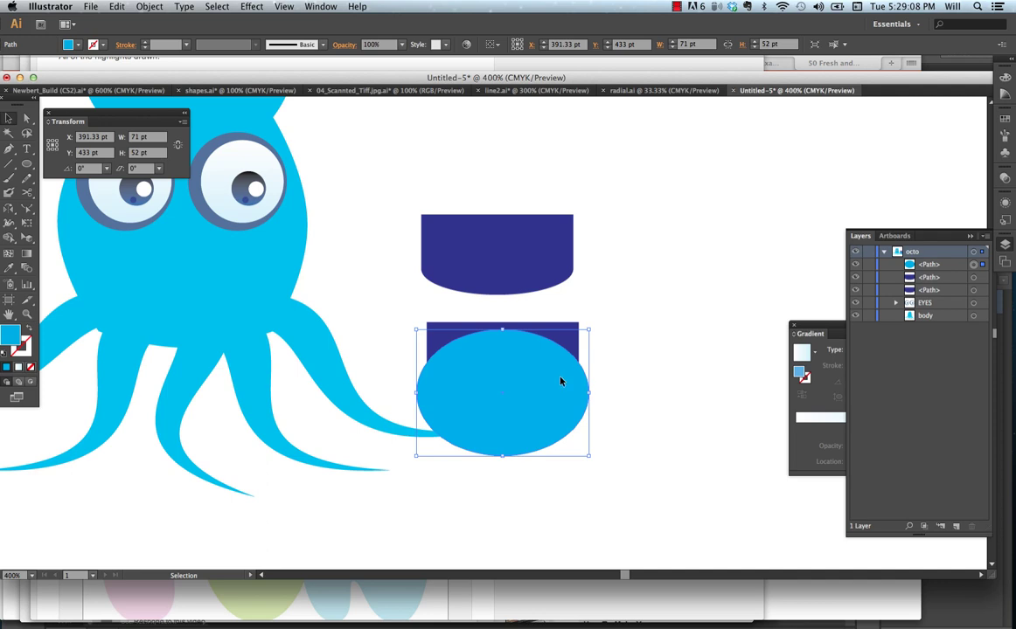
drag(561, 380, 565, 382)
click(603, 363)
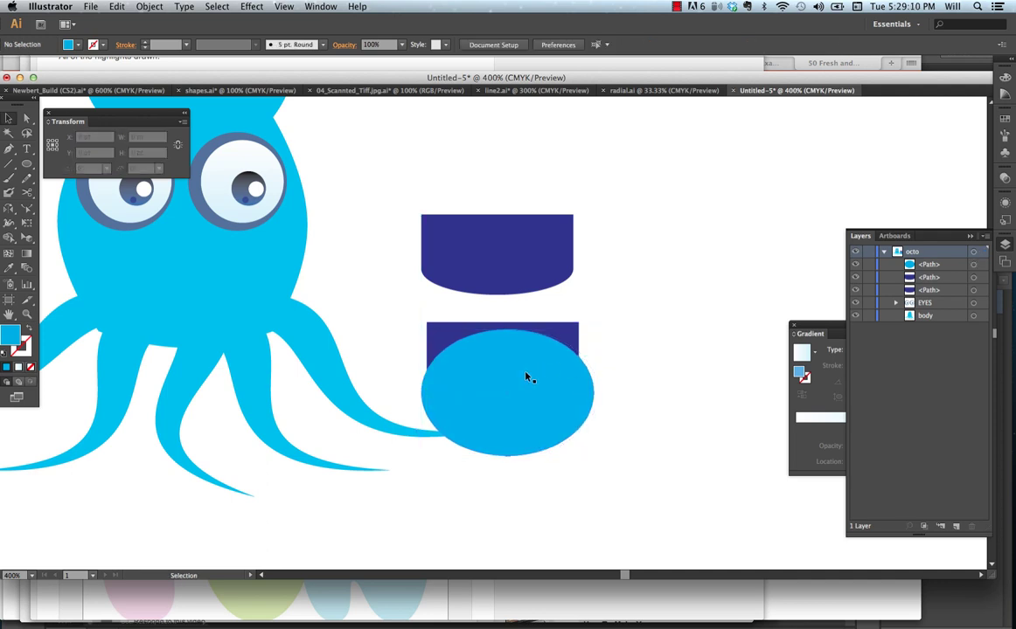
click(528, 377)
shift+click(562, 342)
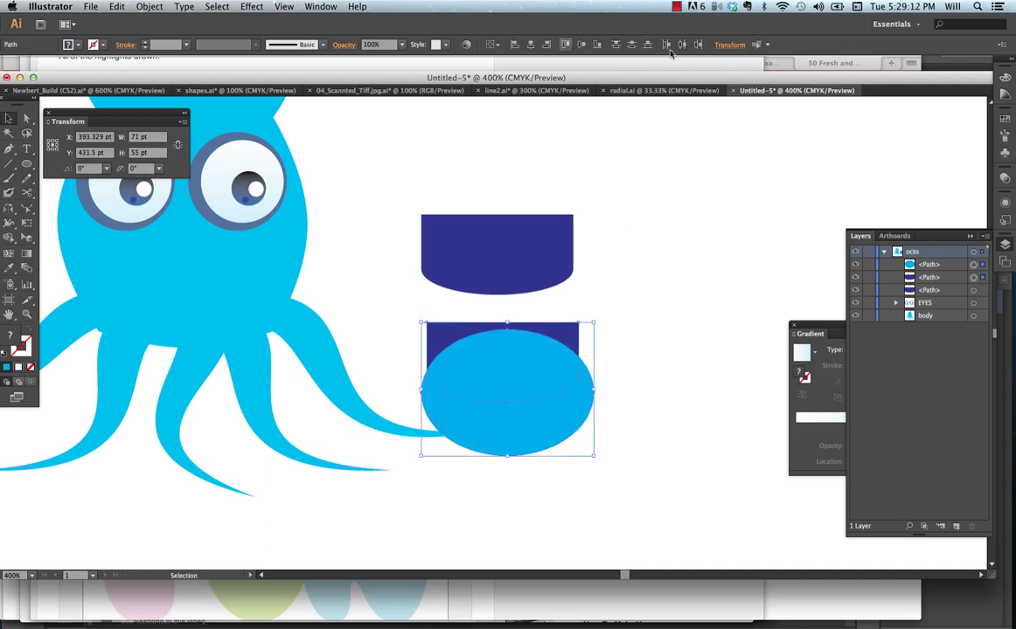
click(530, 44)
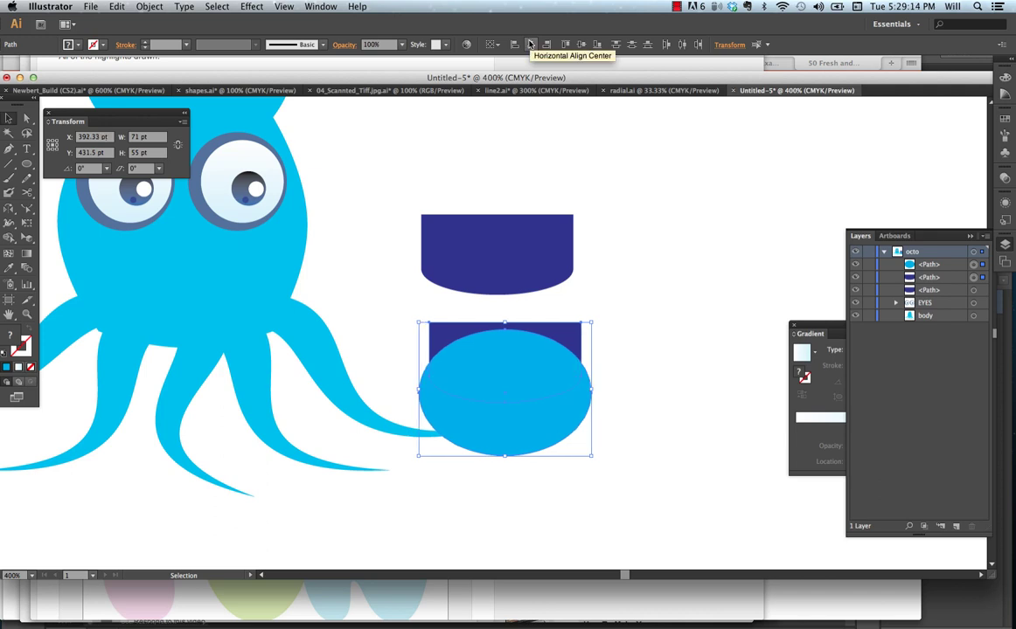
click(649, 313)
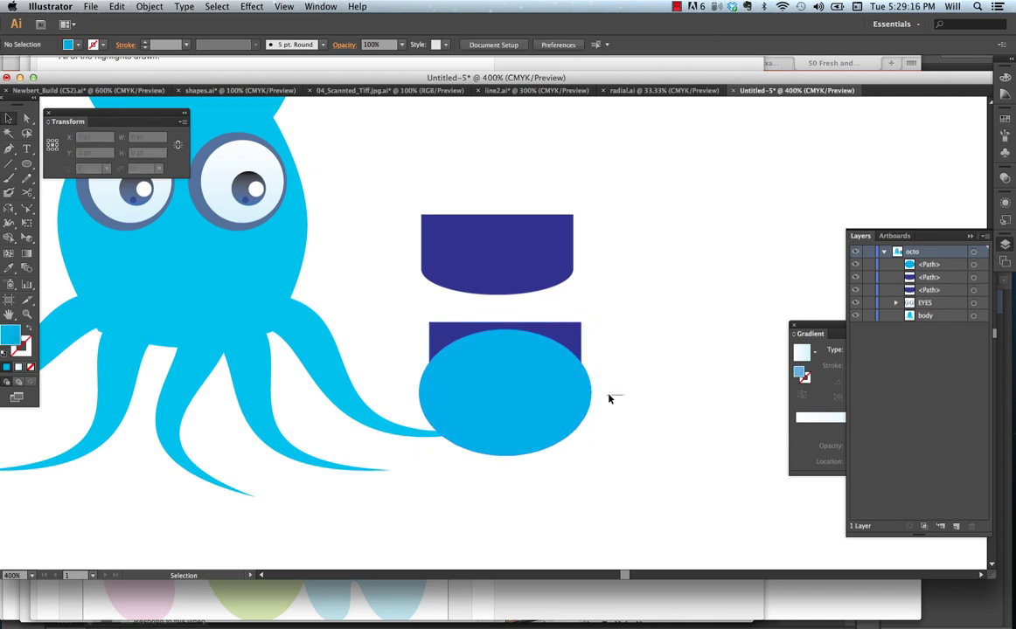
drag(608, 399, 519, 356)
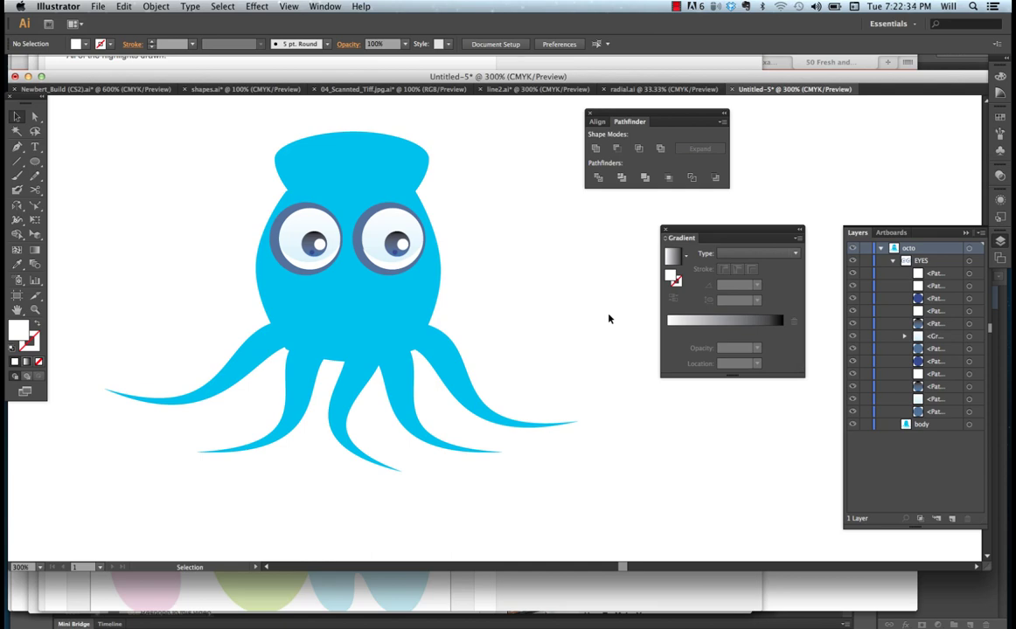
Paste the dark blue shape beside the head, widen it to about 73 by 34.6 pt, and flip it into a bowl
key(ctrl+v)
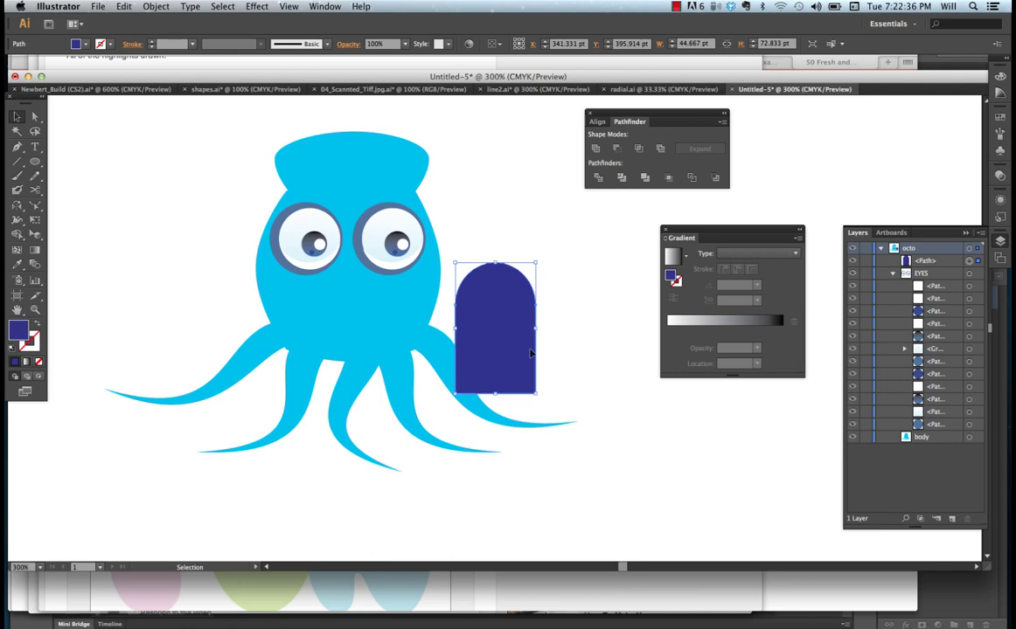
drag(518, 340, 558, 328)
drag(574, 380, 626, 323)
drag(588, 291, 584, 317)
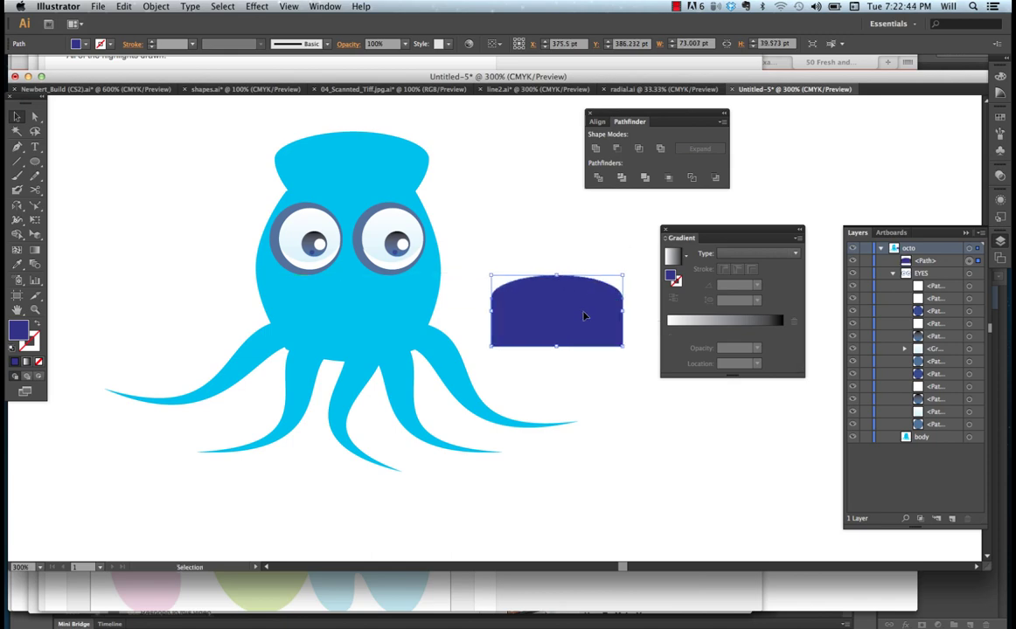
drag(556, 275, 571, 296)
click(580, 364)
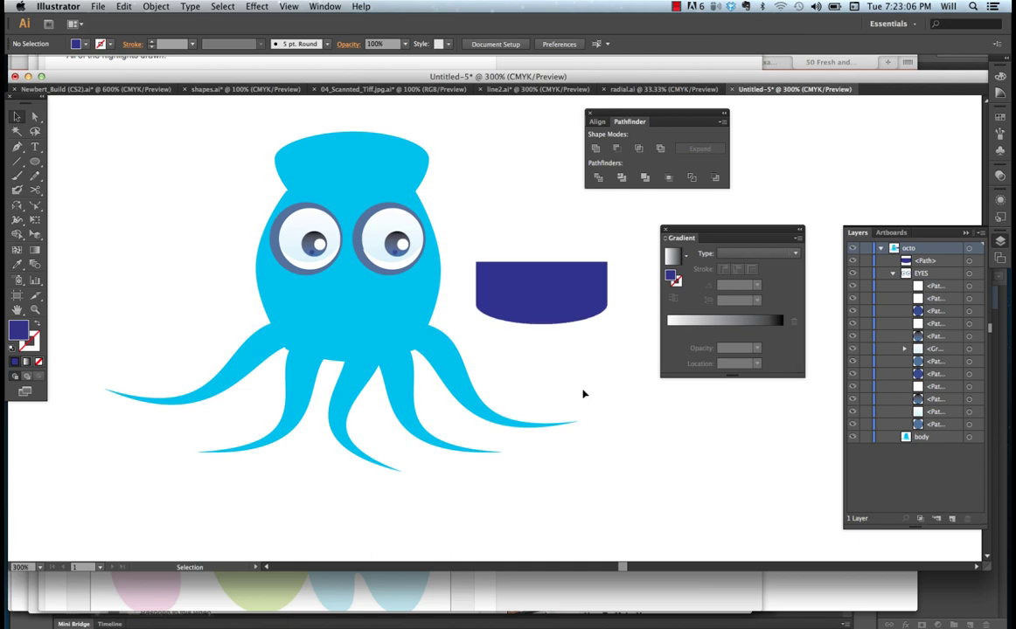
Copy the bowl below itself and subtract an ellipse with Minus Front, leaving an arched sliver
click(556, 306)
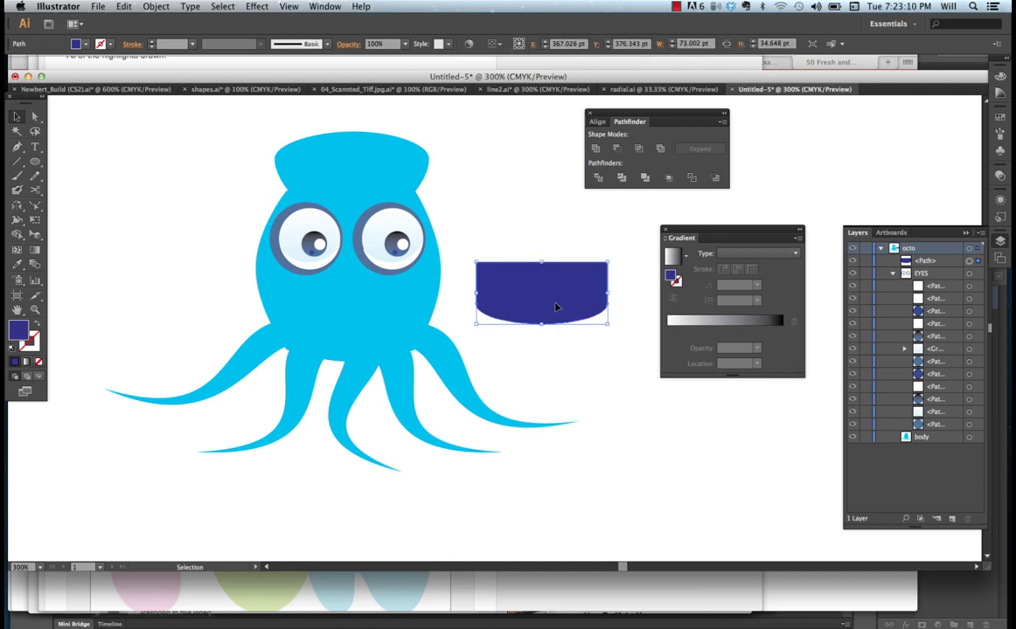
drag(556, 306, 556, 386)
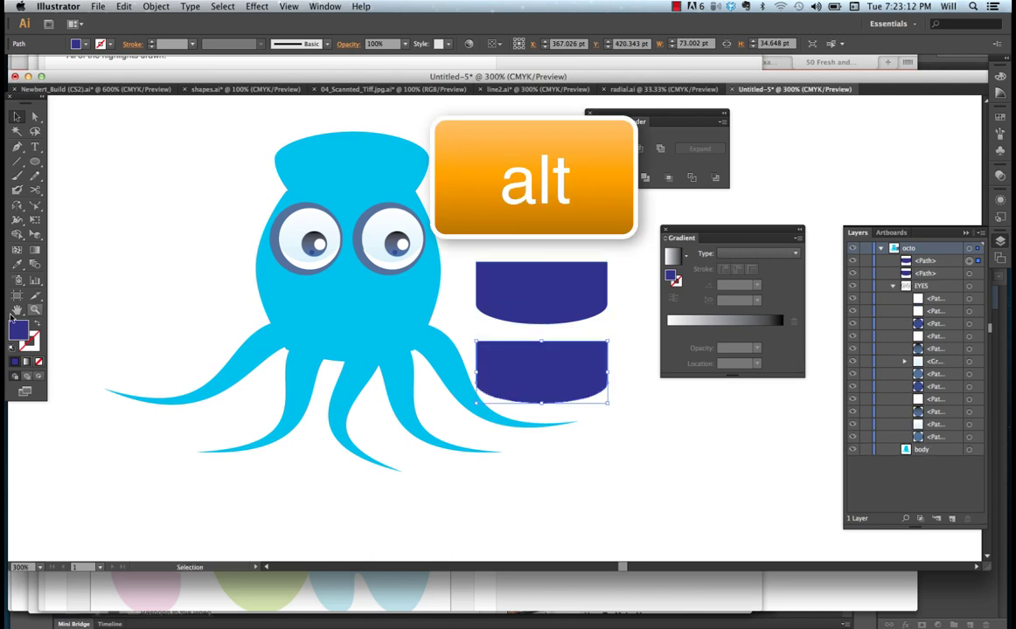
click(35, 163)
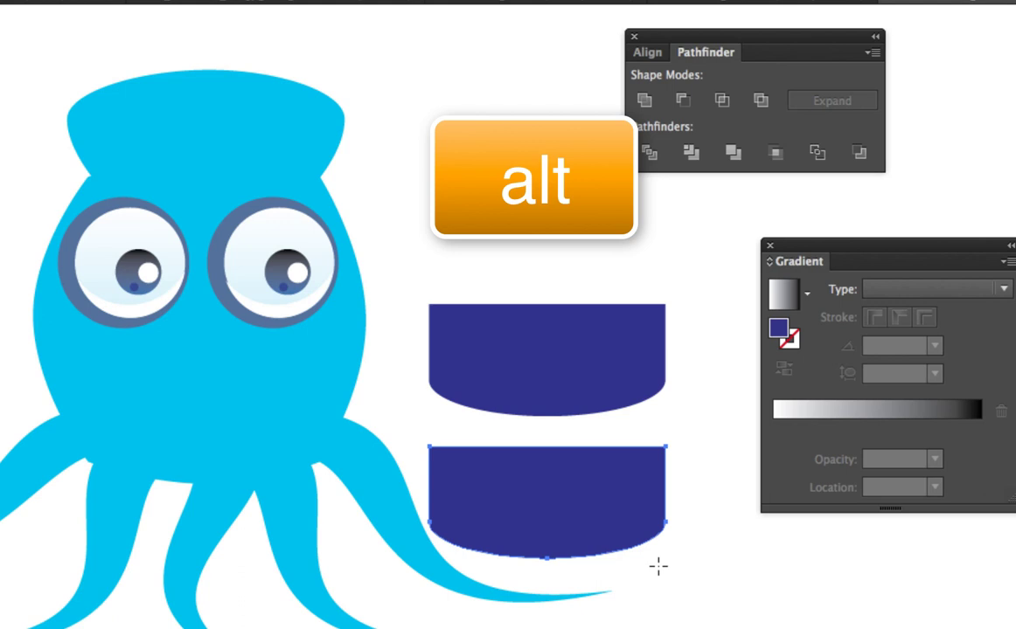
drag(710, 591, 384, 457)
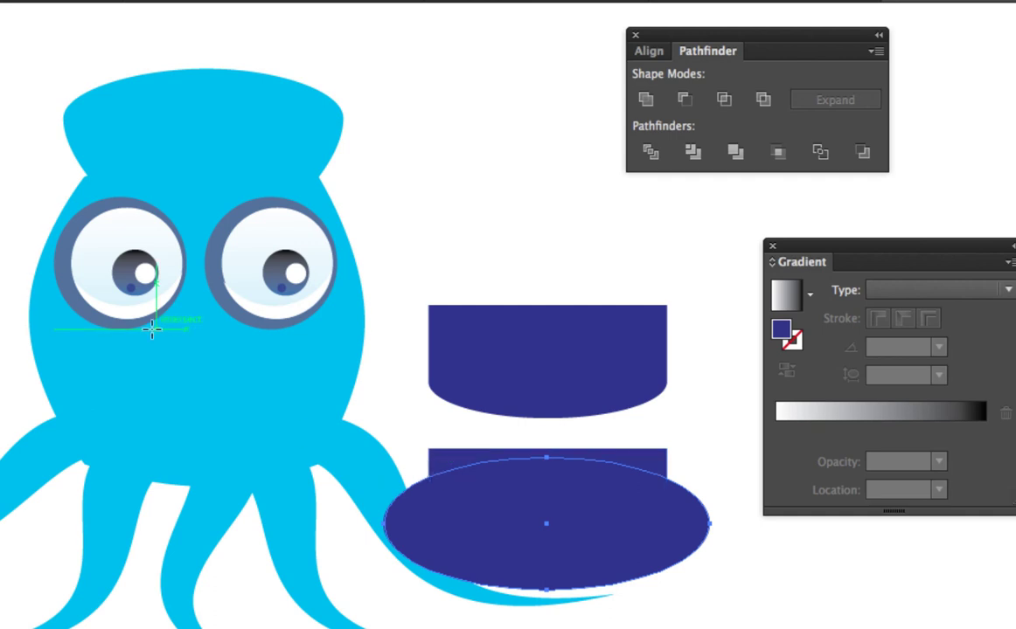
key(v)
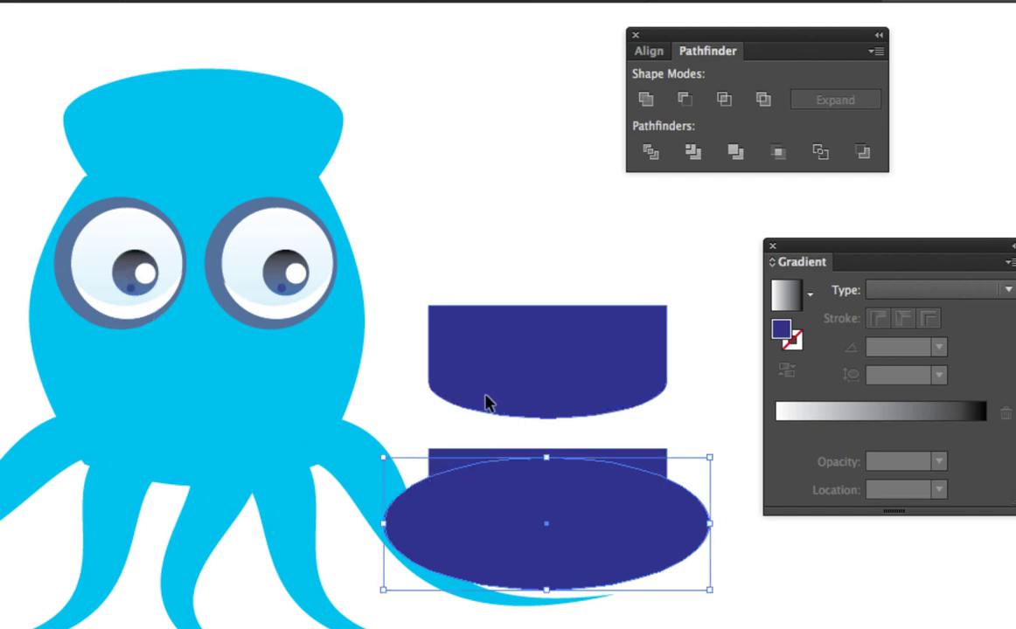
shift+click(657, 470)
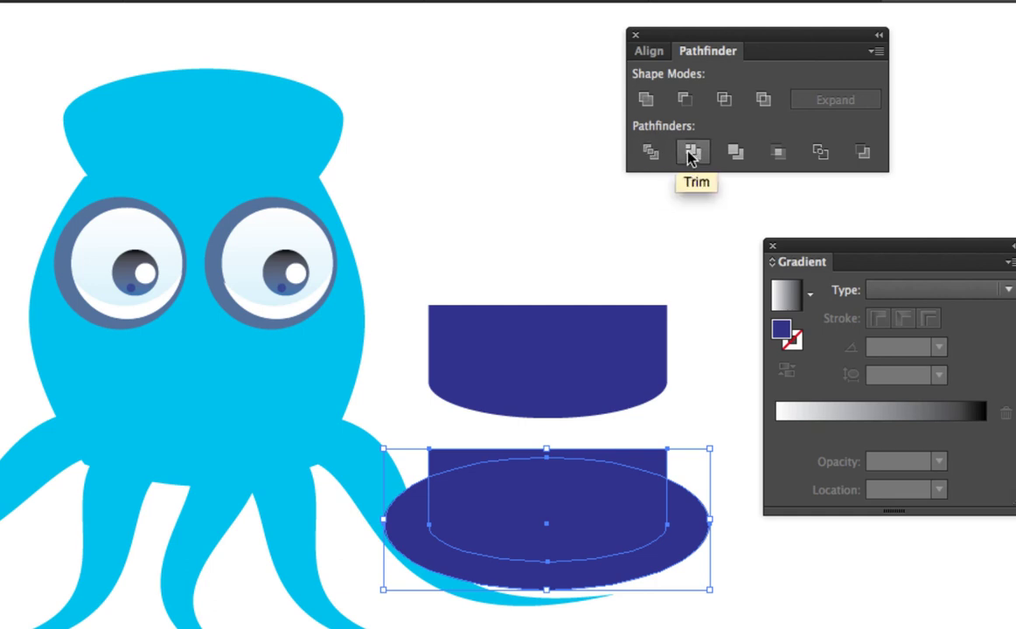
click(685, 98)
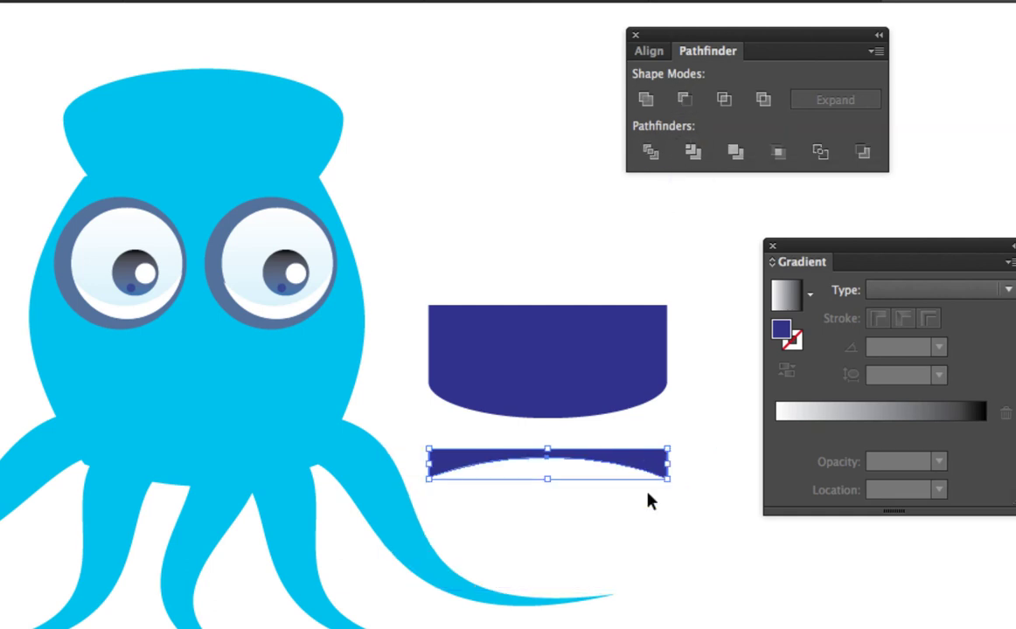
click(682, 479)
click(660, 471)
Duplicate the upper bowl upward so two bowls stack above the sliver
click(592, 393)
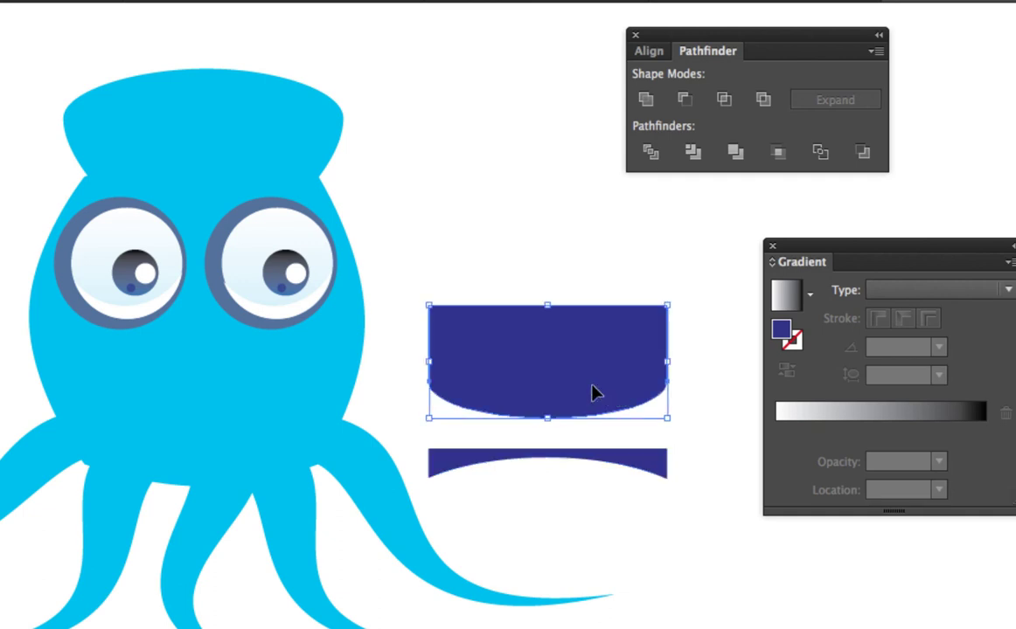
drag(592, 393, 592, 253)
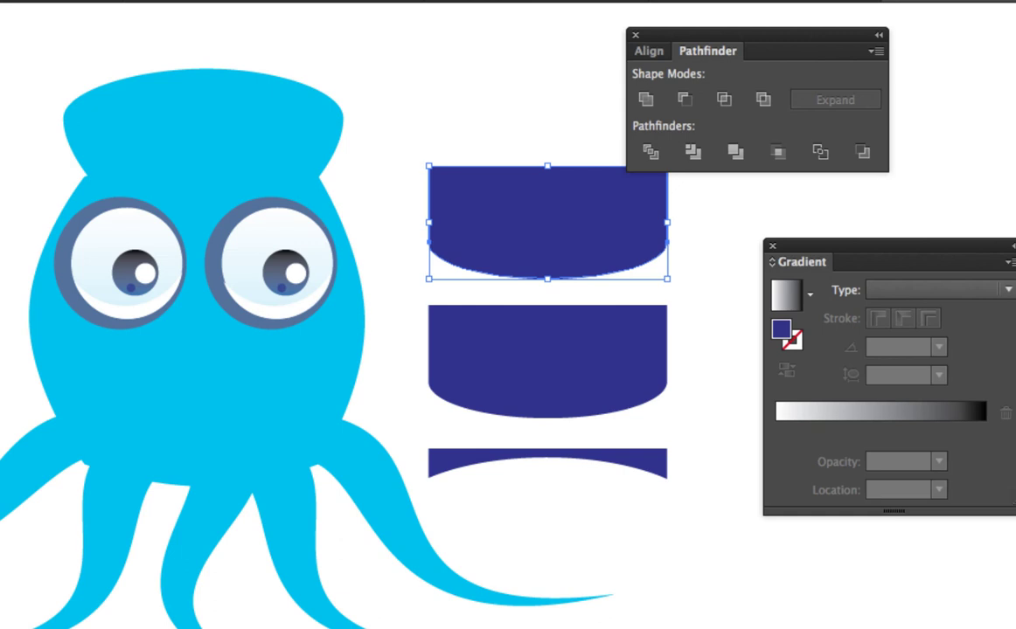
key(a)
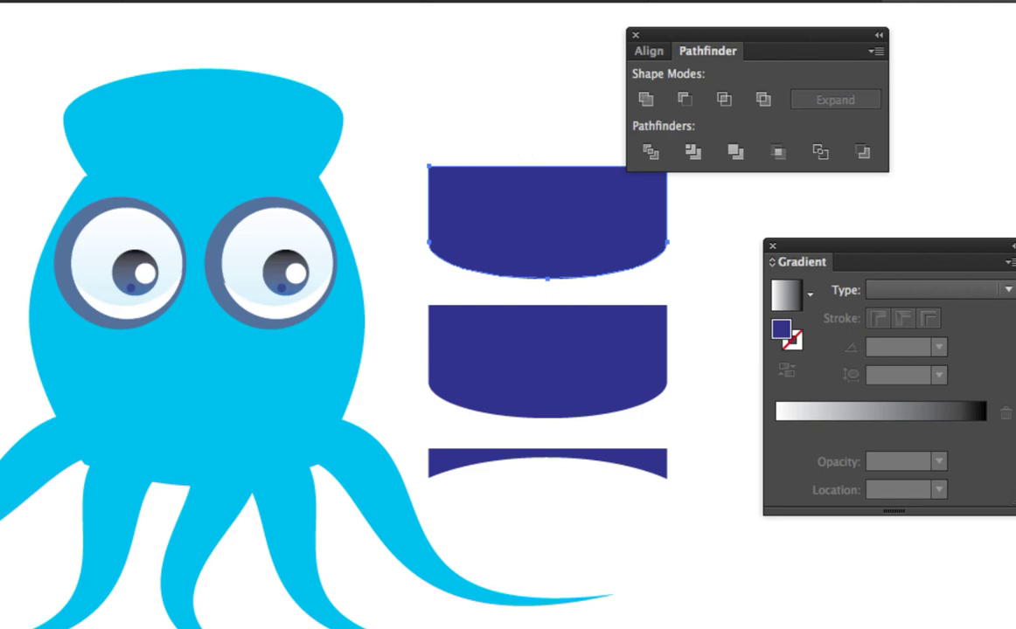
key(v)
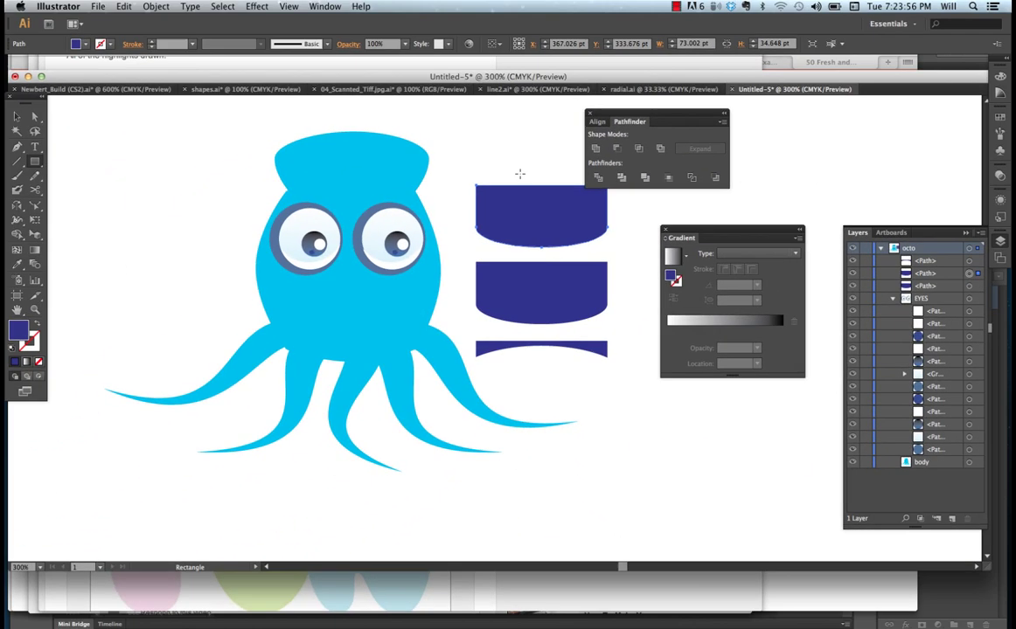
click(519, 178)
click(35, 162)
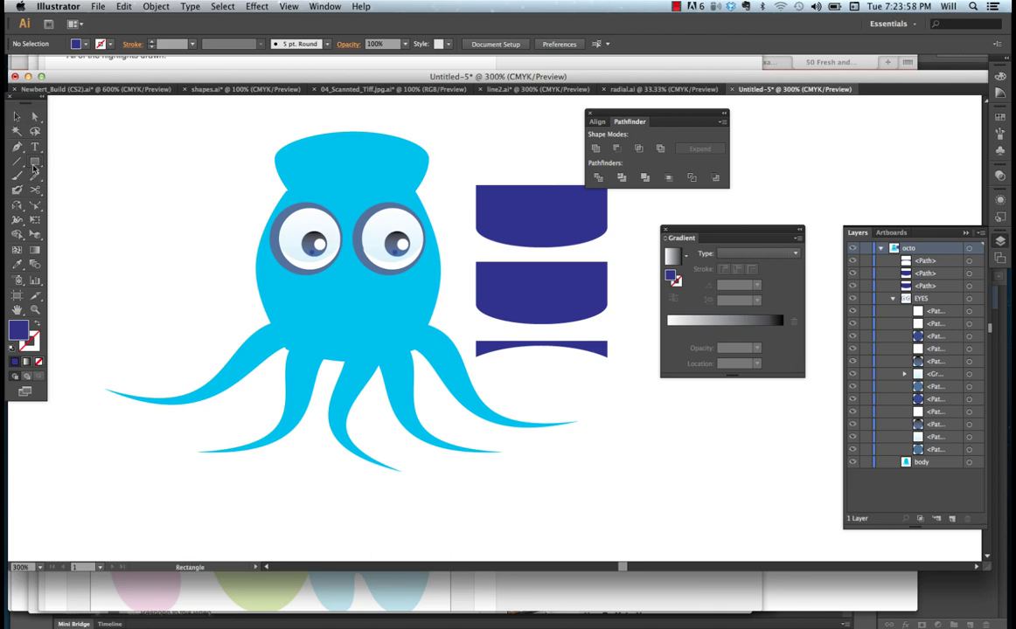
Draw a thin vertical bar across the top dark-blue bowl and fill it light grey
drag(531, 177, 535, 254)
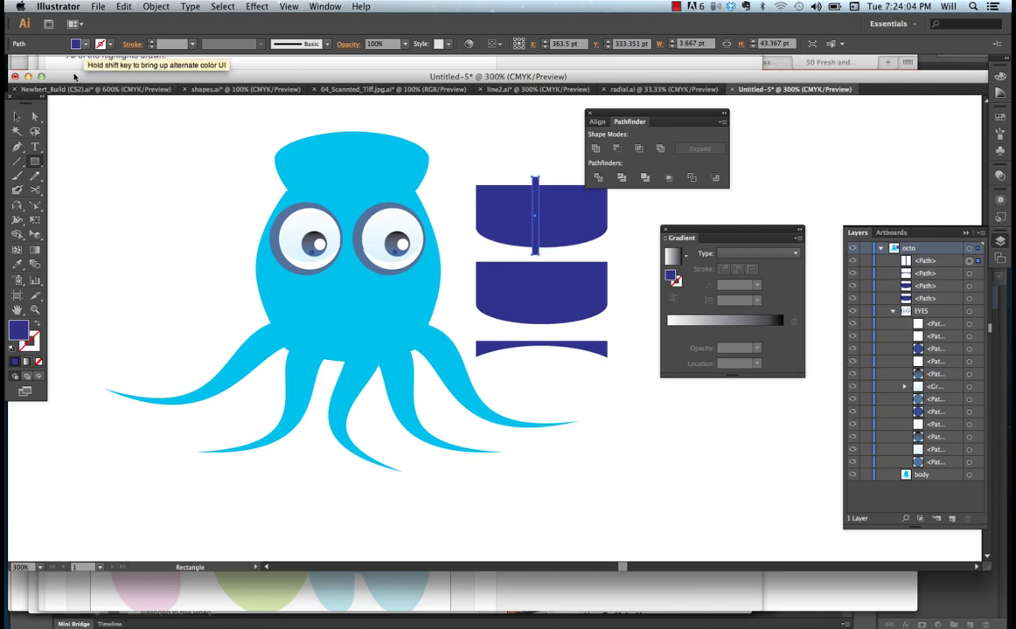
click(87, 44)
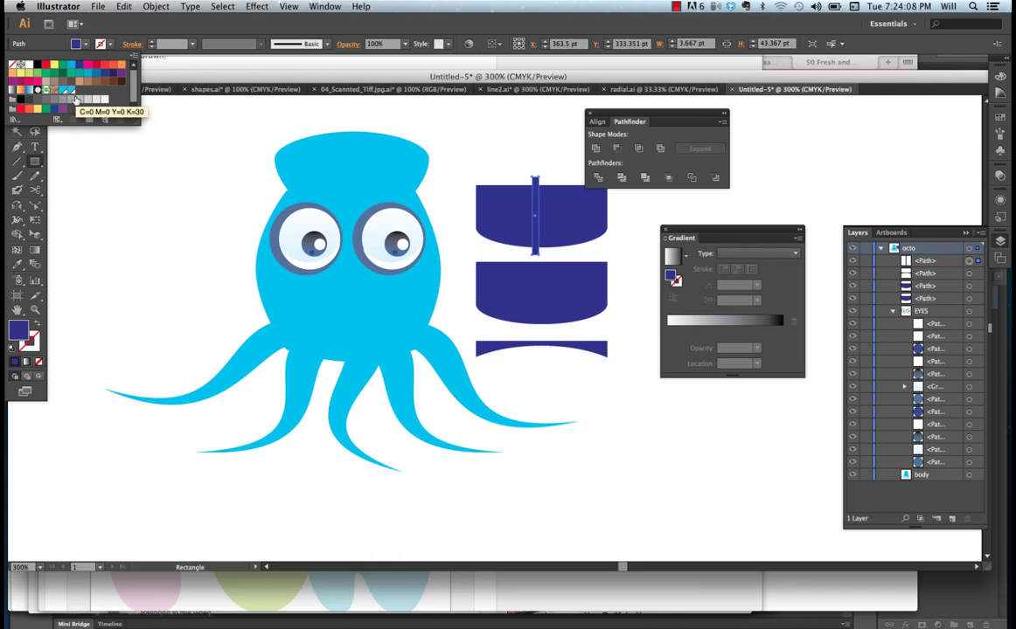
click(72, 100)
key(Escape)
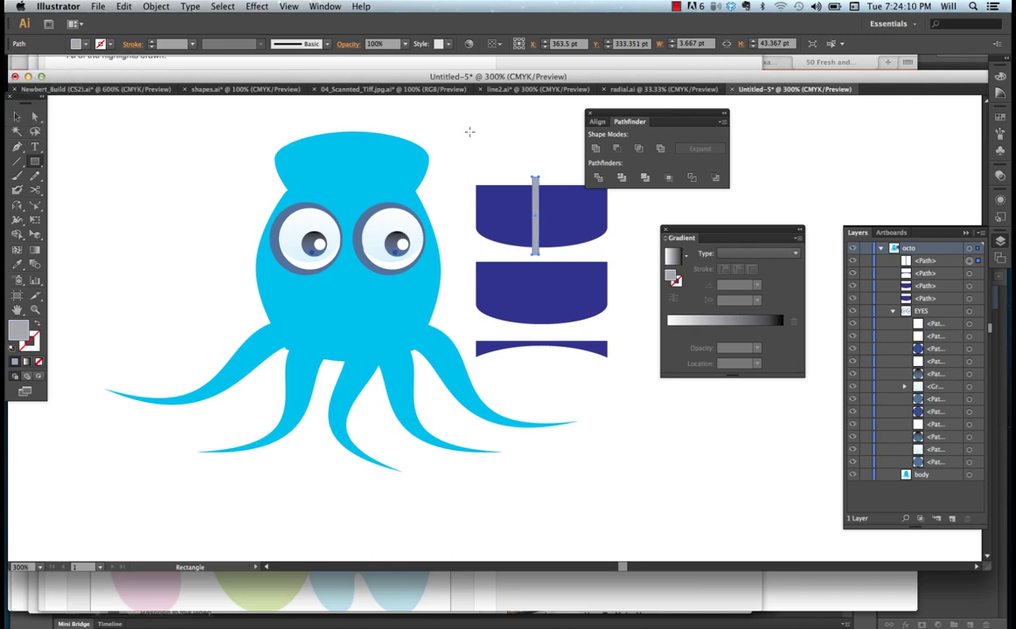
Alt-drag copies of the grey bar to the right and marquee-select all three bars
key(v)
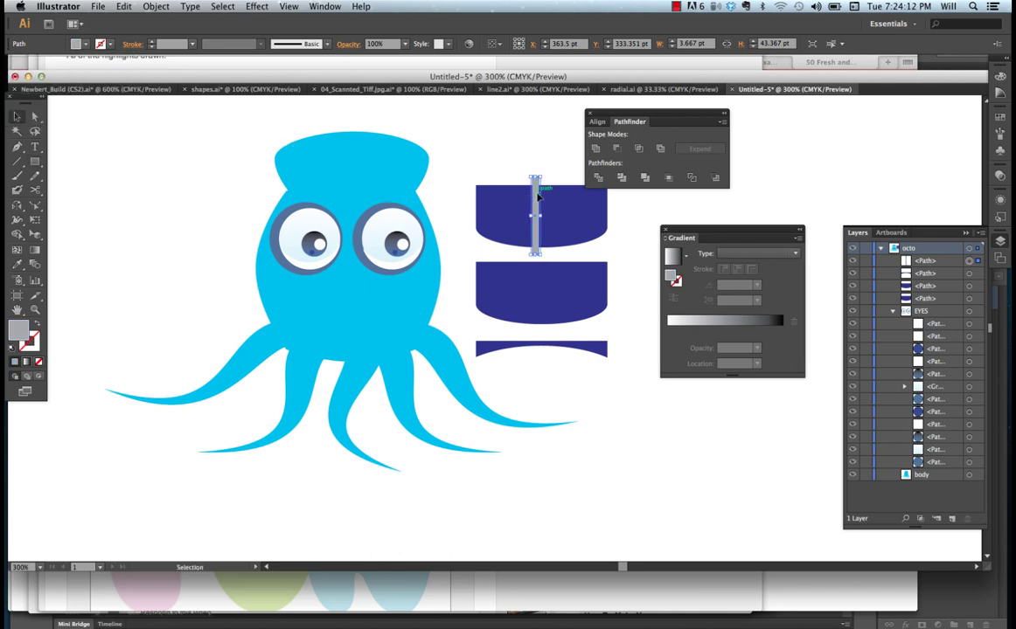
drag(538, 197, 442, 188)
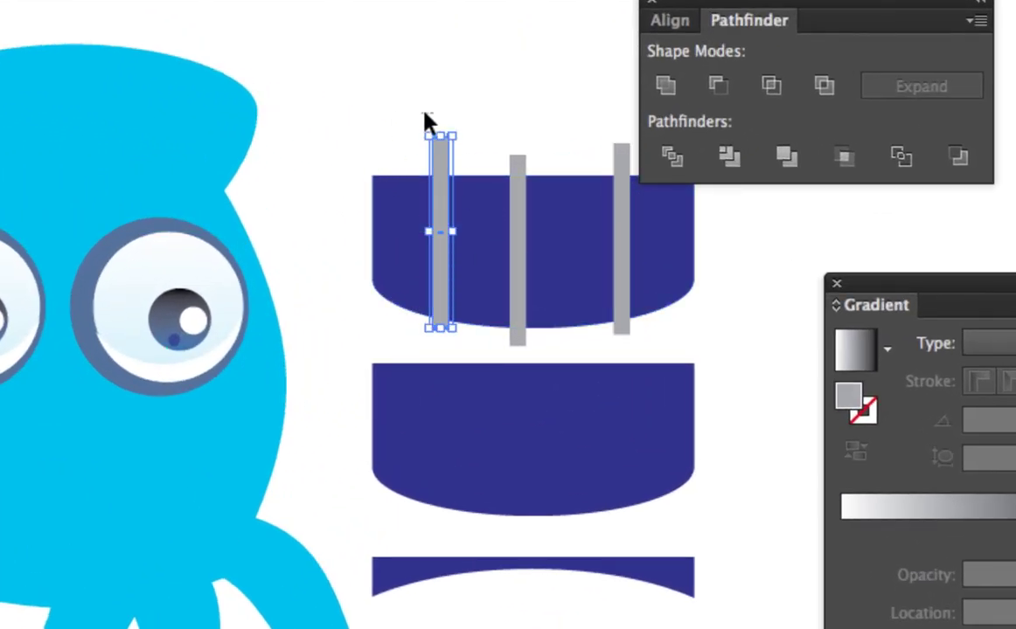
drag(422, 114, 628, 158)
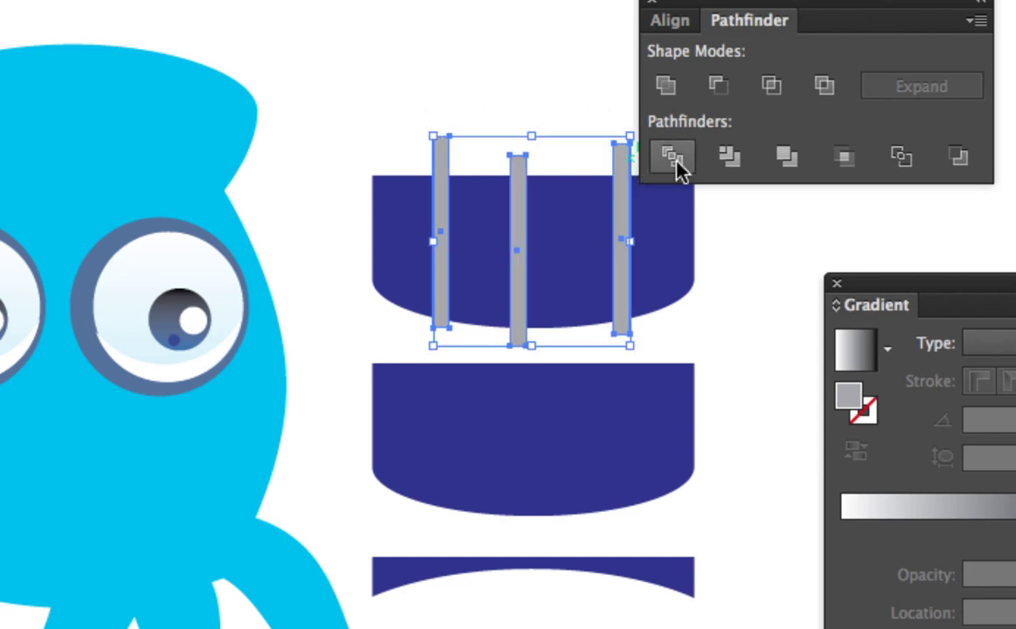
Space the three grey bars evenly with Horizontal Distribute Center
click(680, 22)
click(910, 164)
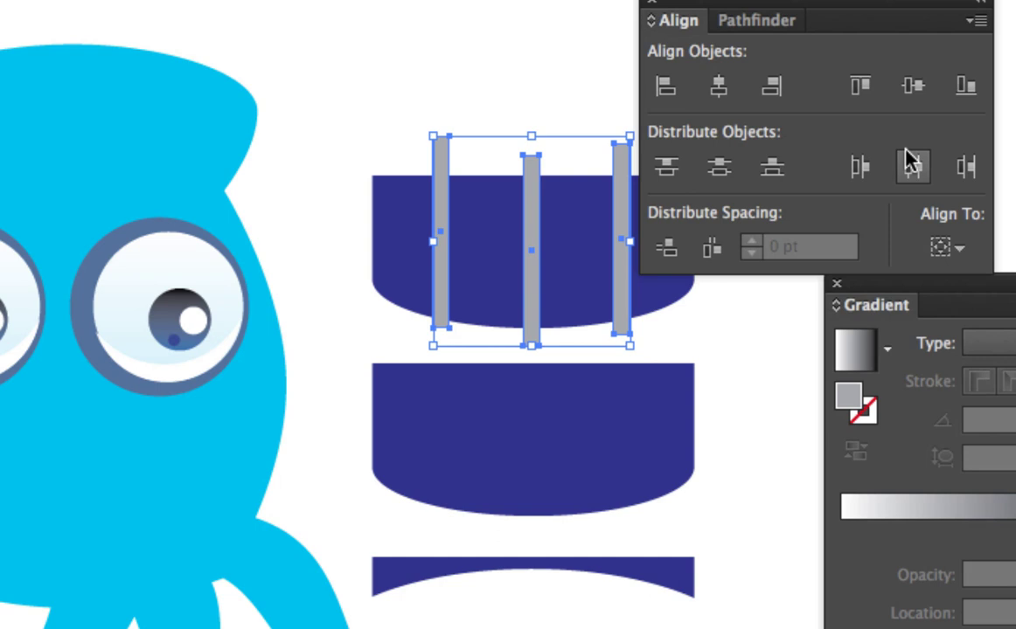
drag(822, 9, 914, 6)
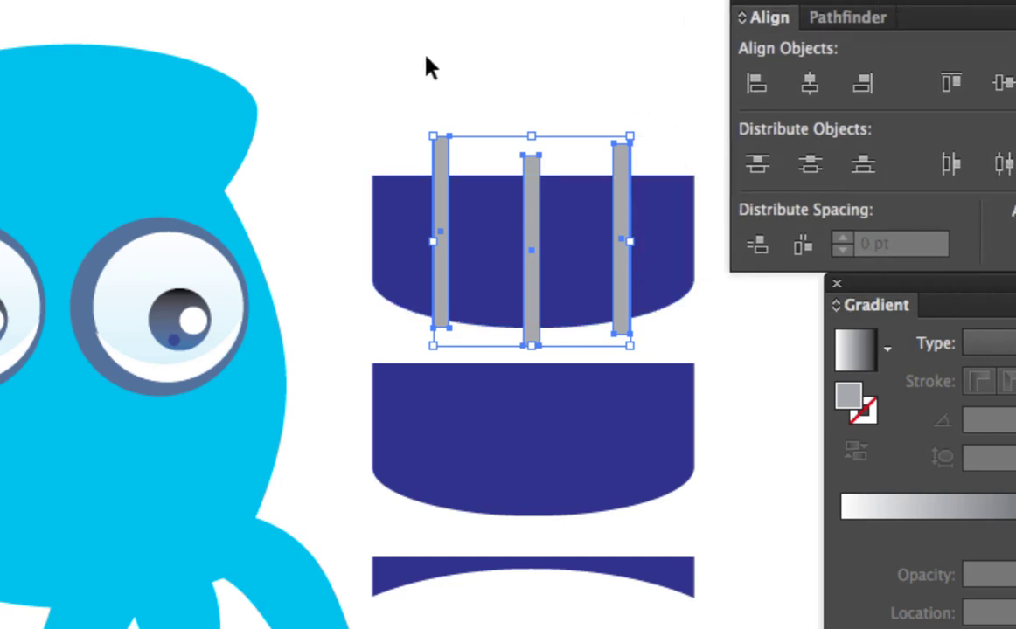
Select the top bowl with the bars and split them apart with Pathfinder Divide
drag(366, 108, 633, 226)
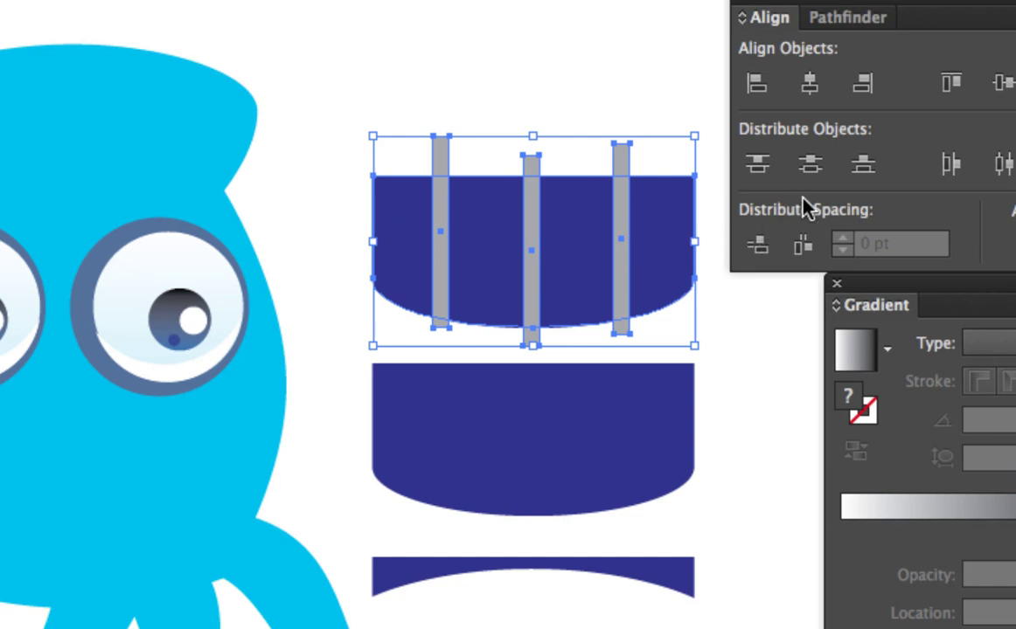
click(855, 26)
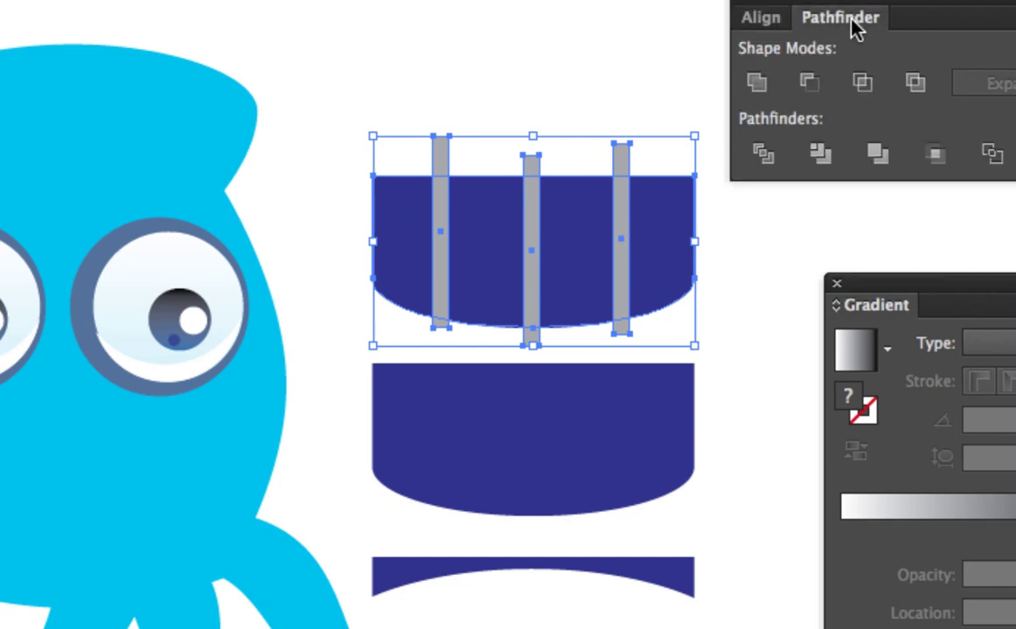
click(769, 154)
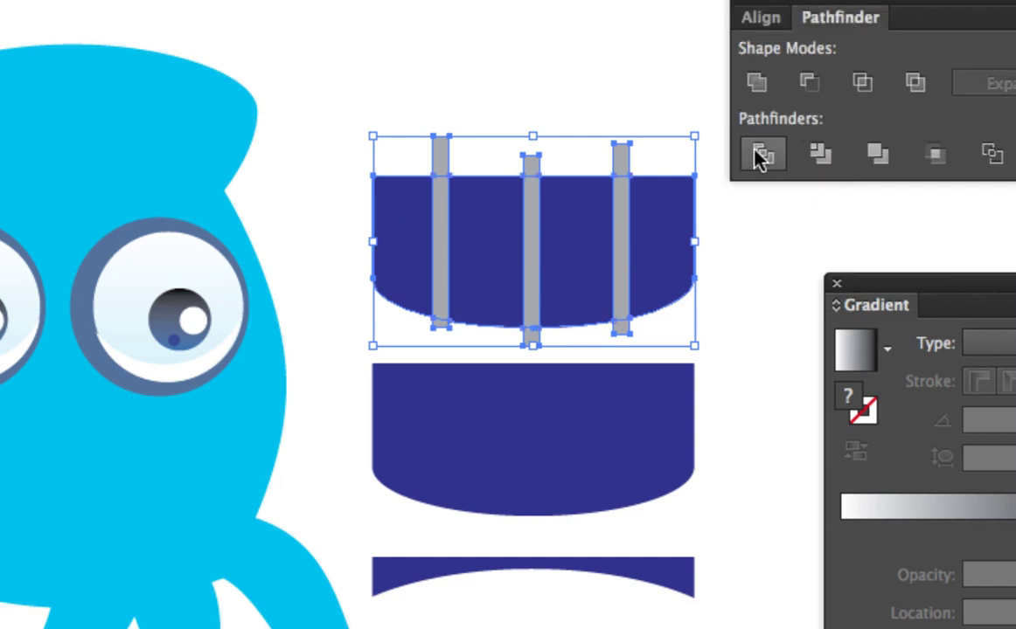
Delete the protruding top and bottom overhangs of all three grey bars
click(764, 154)
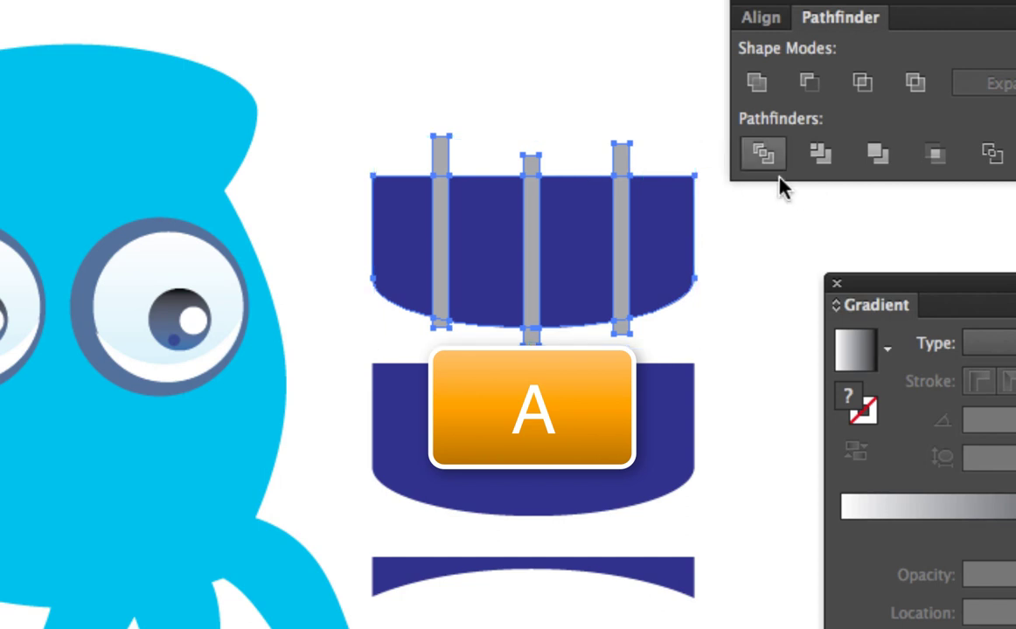
click(603, 84)
click(443, 160)
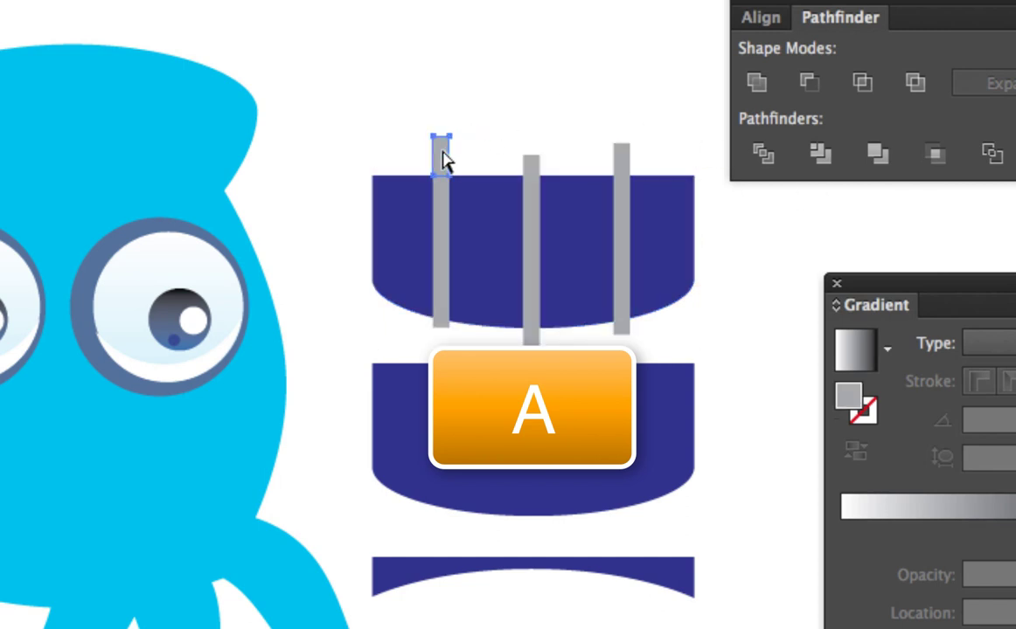
key(Delete)
click(531, 165)
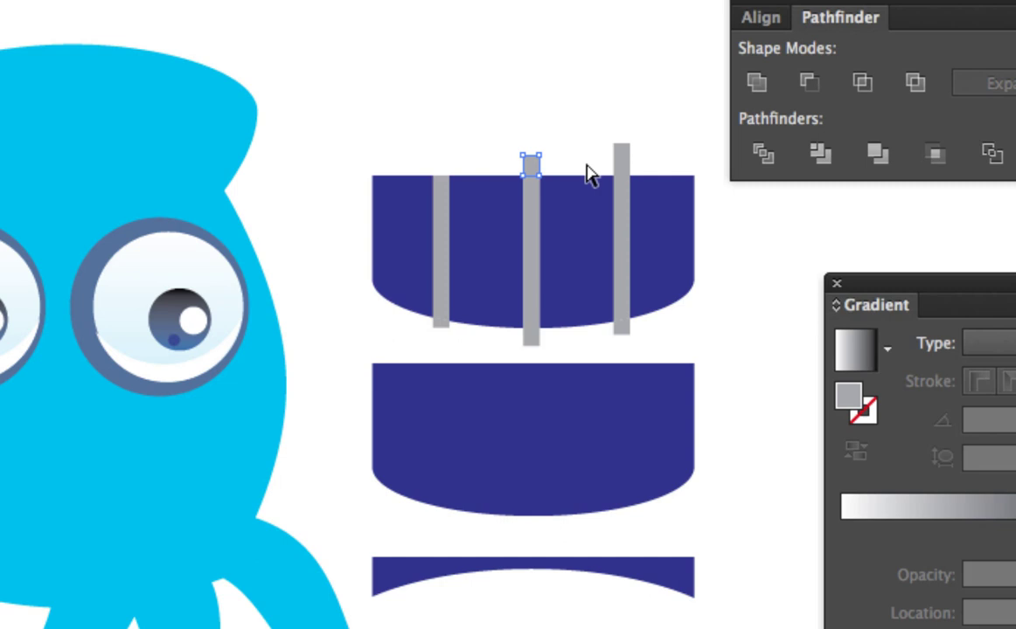
key(Delete)
click(621, 159)
key(Delete)
click(620, 297)
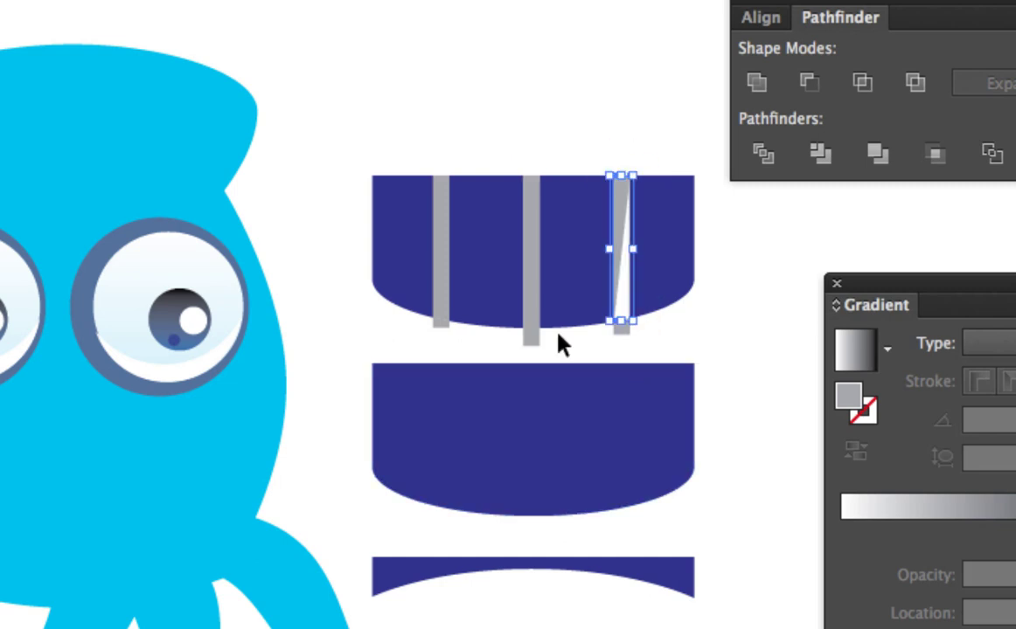
click(624, 330)
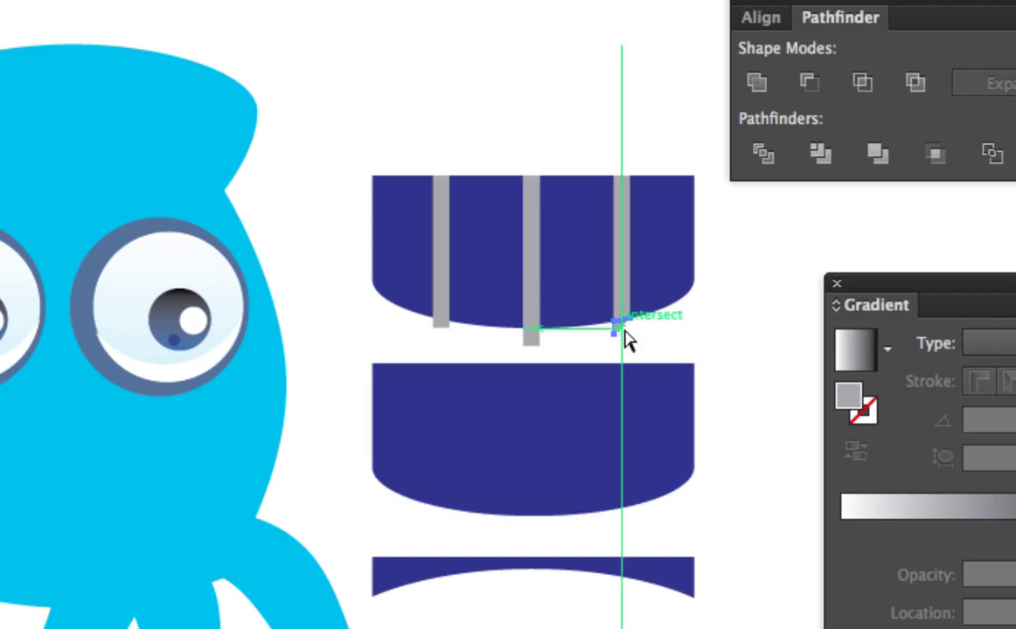
key(Delete)
click(532, 337)
key(Delete)
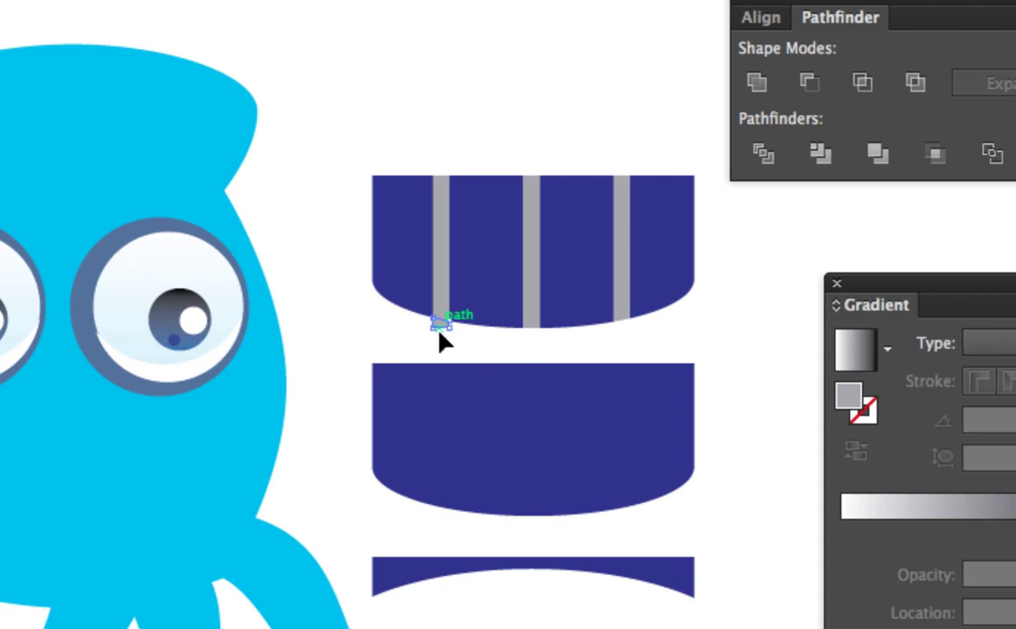
click(442, 341)
key(Delete)
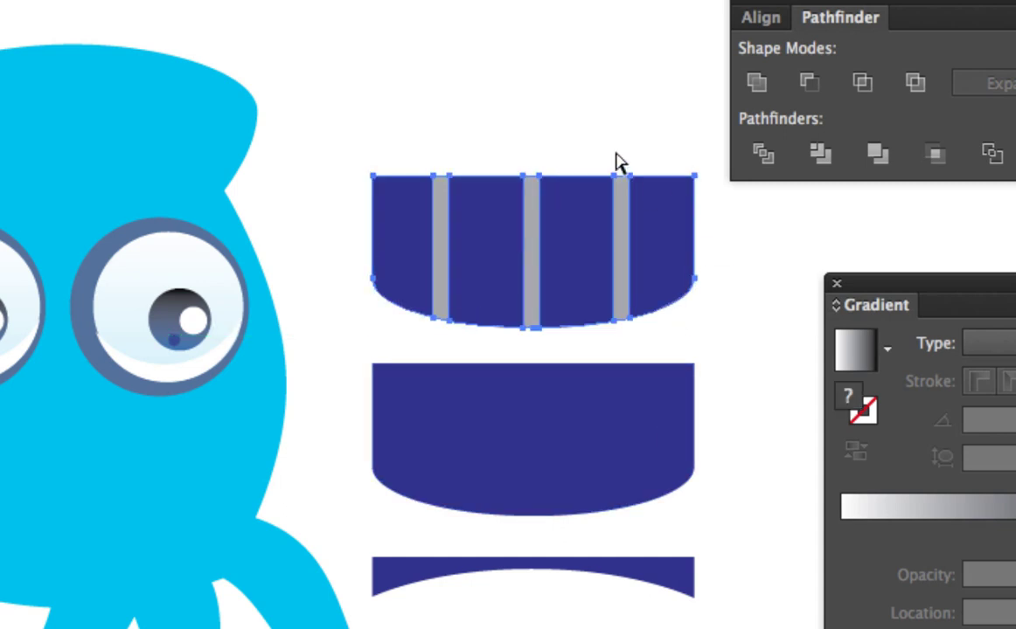
Delete the four leftover dark-blue pieces between and around the bars
click(662, 229)
key(Delete)
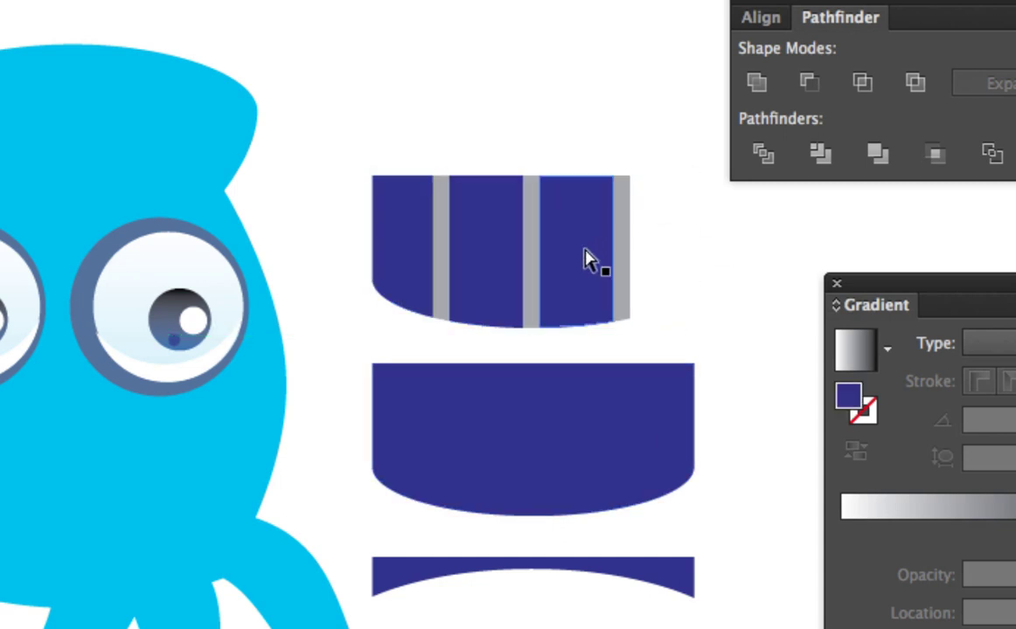
click(569, 265)
key(Delete)
click(484, 295)
key(Delete)
key(v)
click(420, 265)
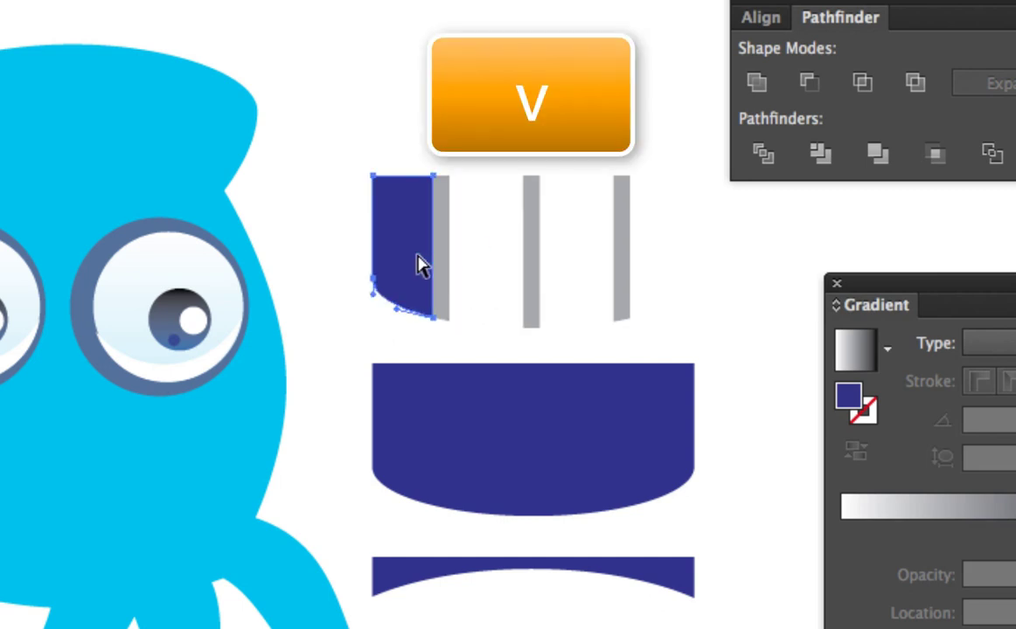
key(Delete)
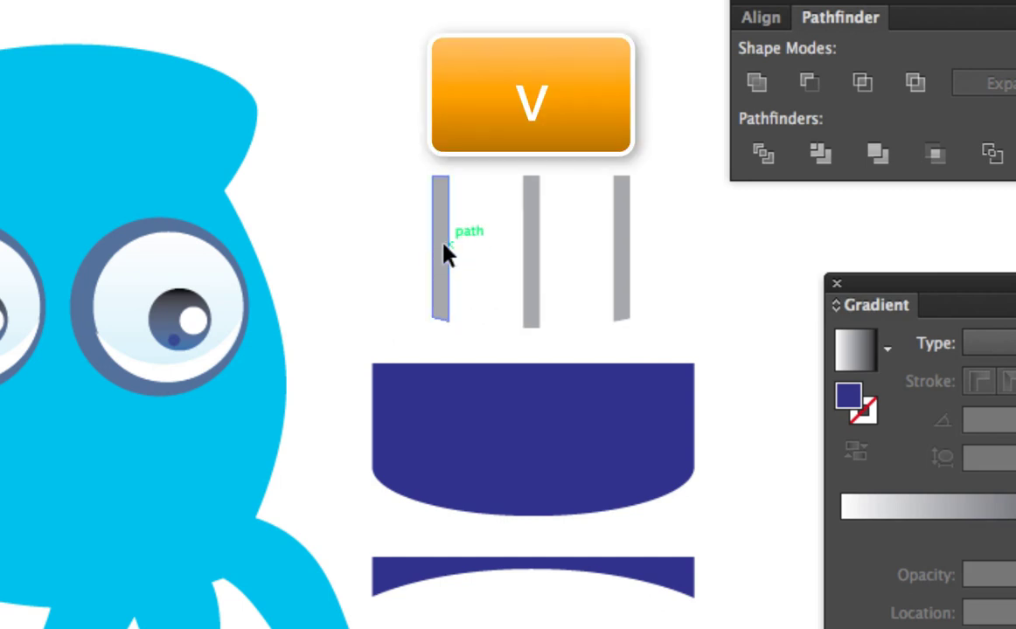
Move the grey teeth onto the white mouth shape and the dark-blue lip arc onto its top edge
drag(439, 254, 438, 437)
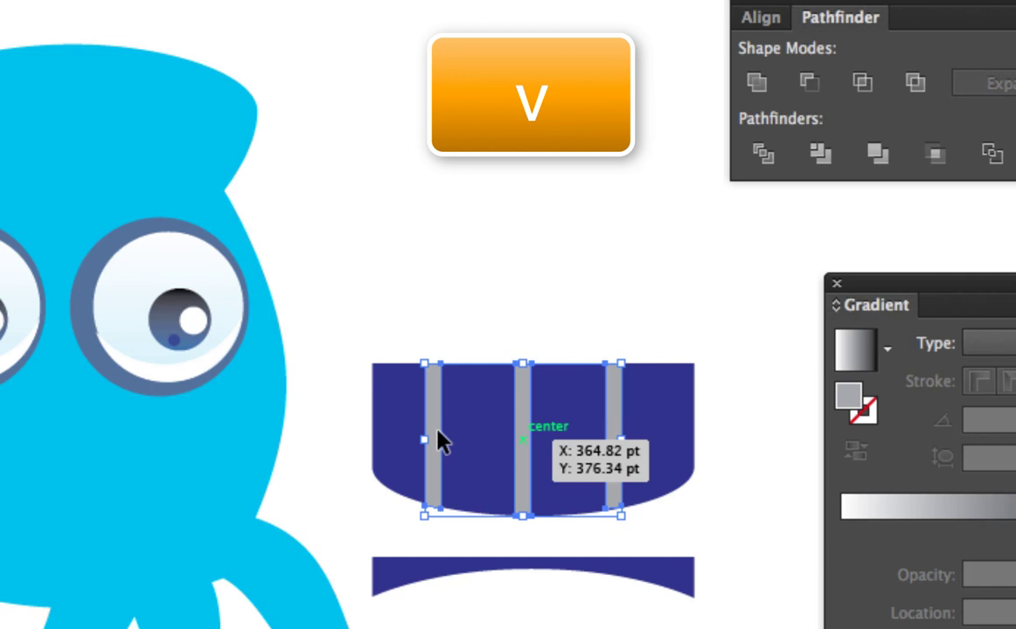
click(530, 302)
click(492, 413)
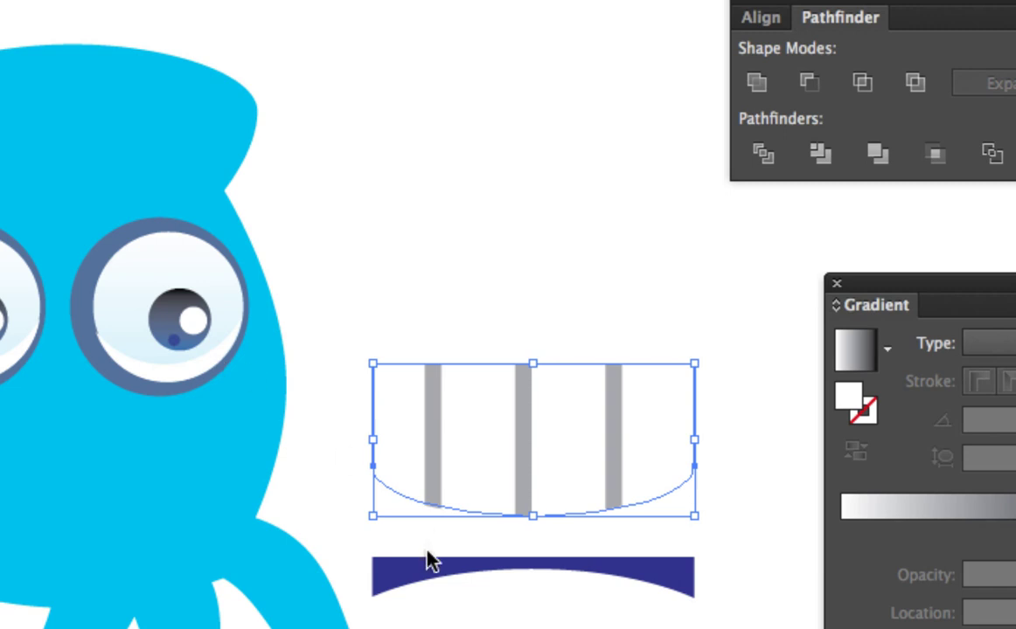
drag(416, 495, 416, 393)
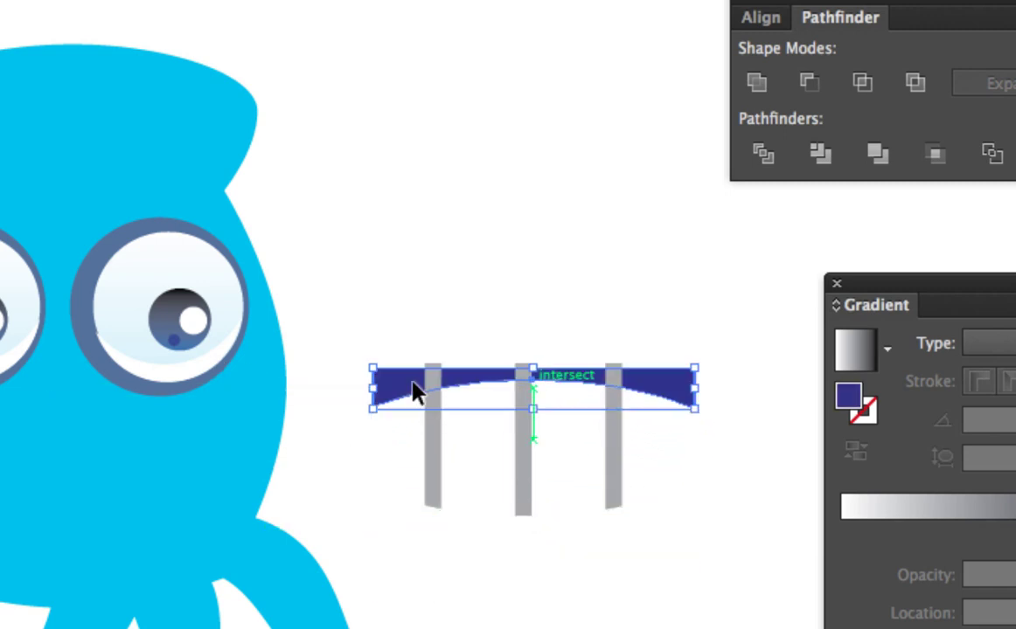
drag(385, 328, 659, 528)
Place the mouth assembly on the octopus body below the eyes, nudging the lip arc up 1 pt
drag(487, 506, 382, 508)
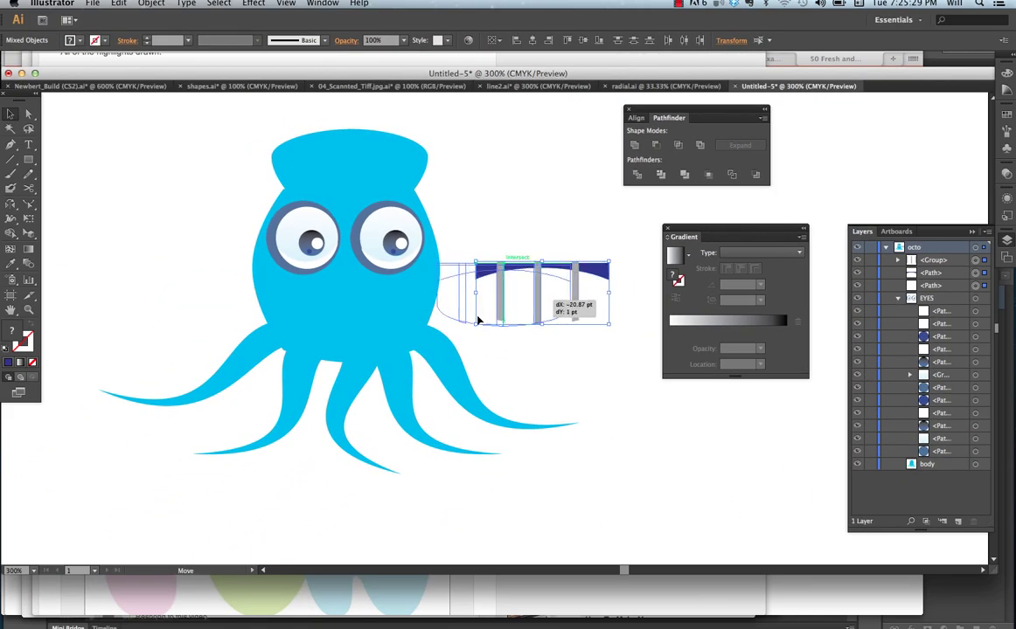
drag(478, 320, 384, 325)
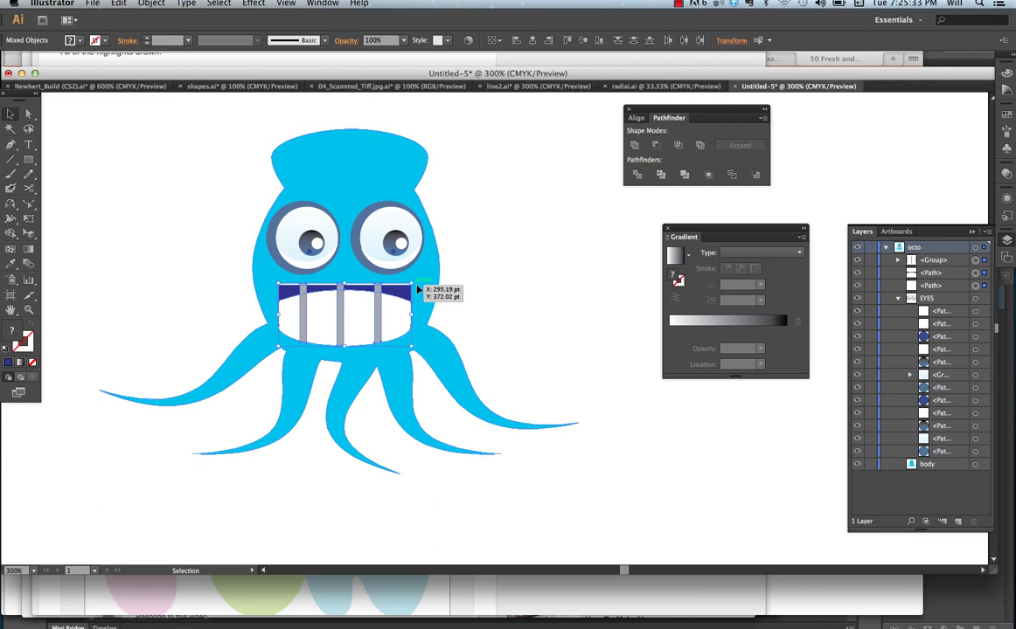
click(452, 291)
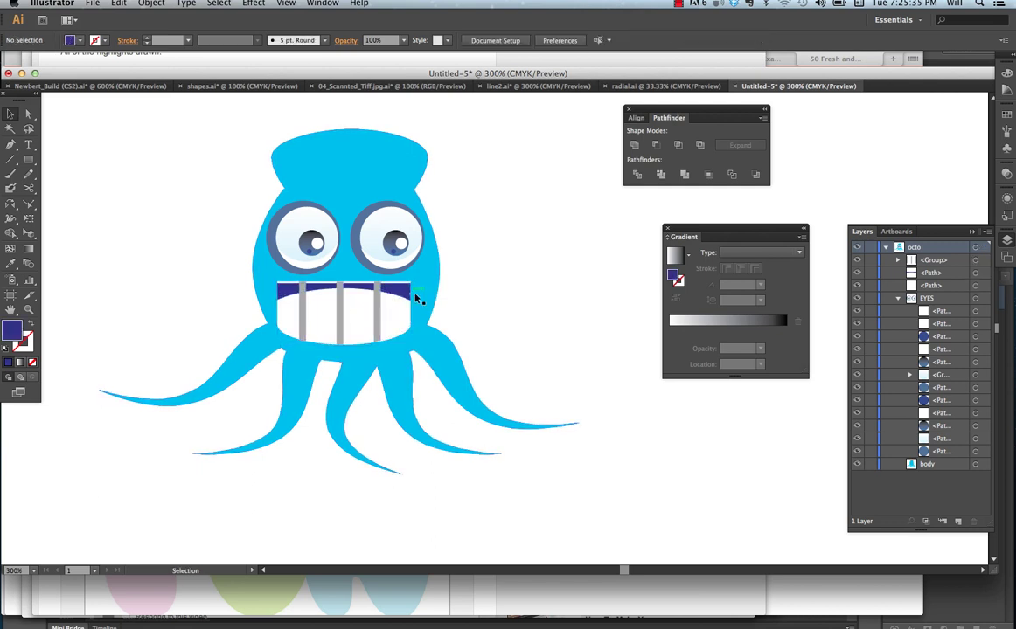
click(402, 293)
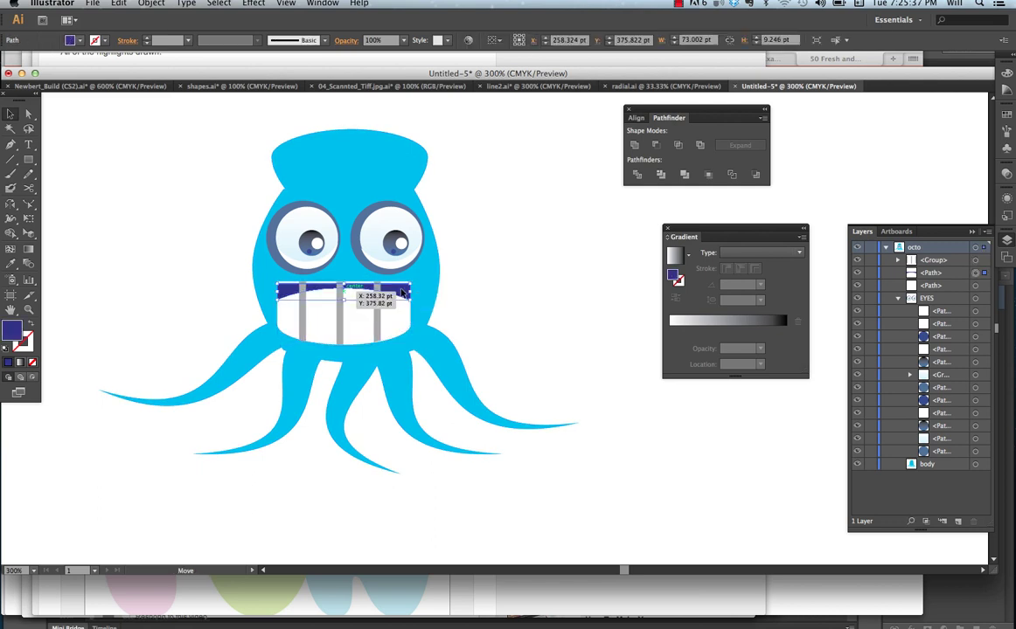
key(Up)
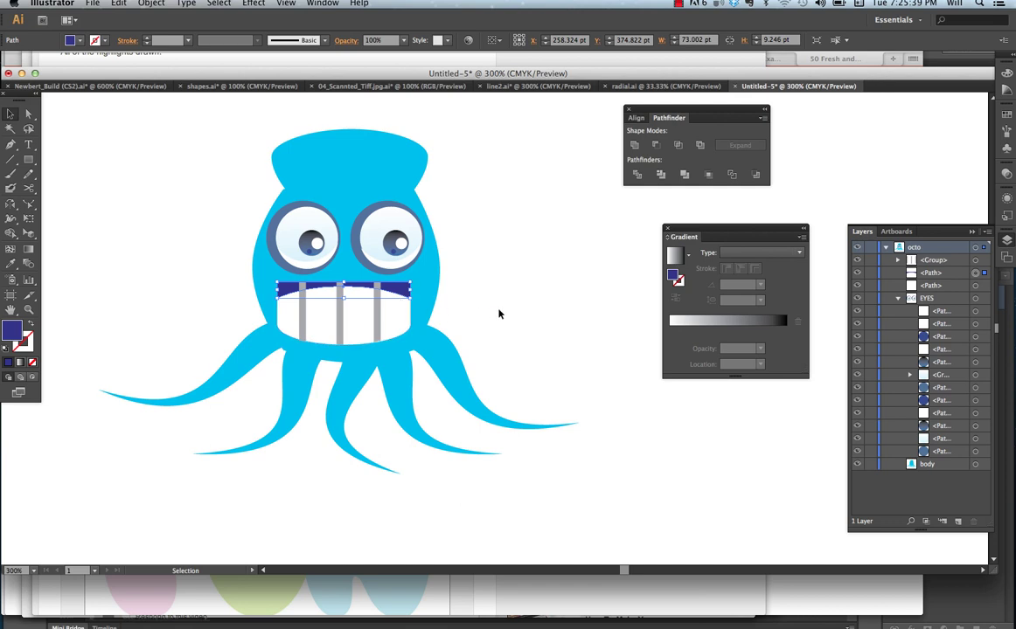
click(536, 306)
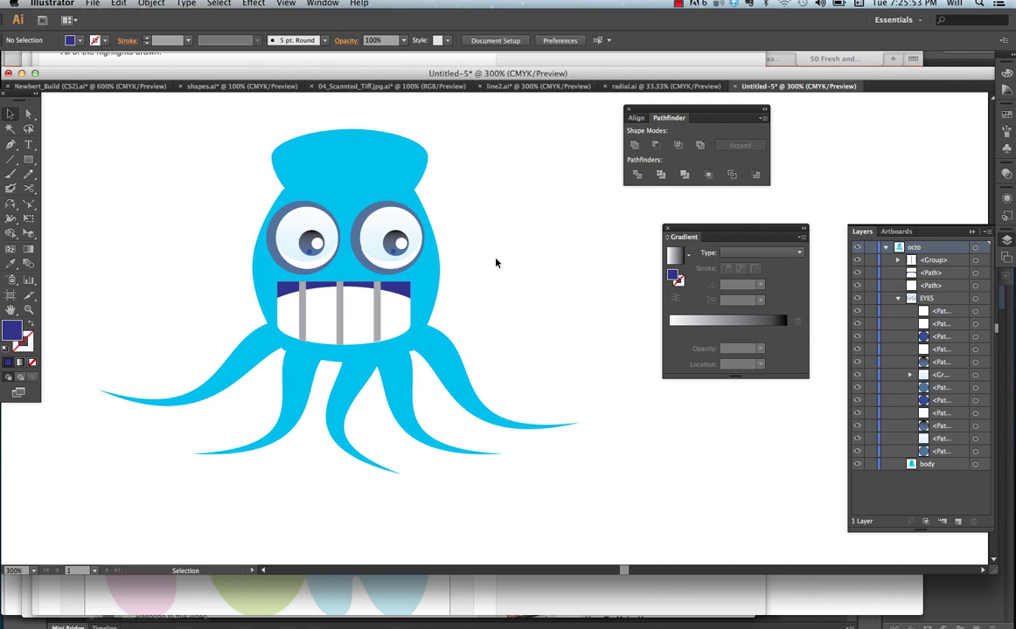
Select the lip arc, white mouth and grey teeth and group them with Cmd+G
click(391, 312)
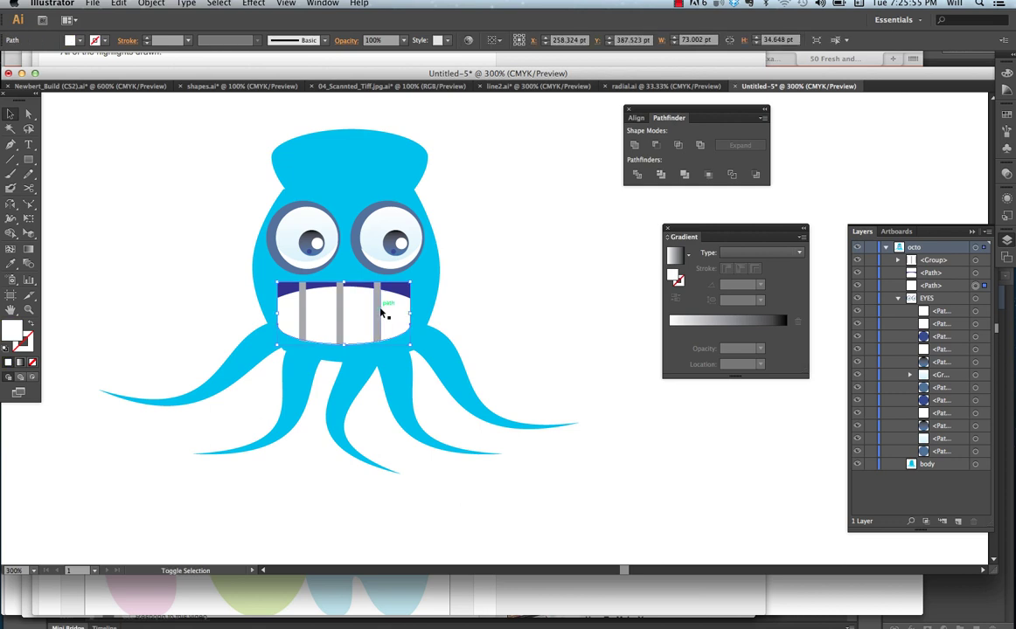
shift+click(399, 290)
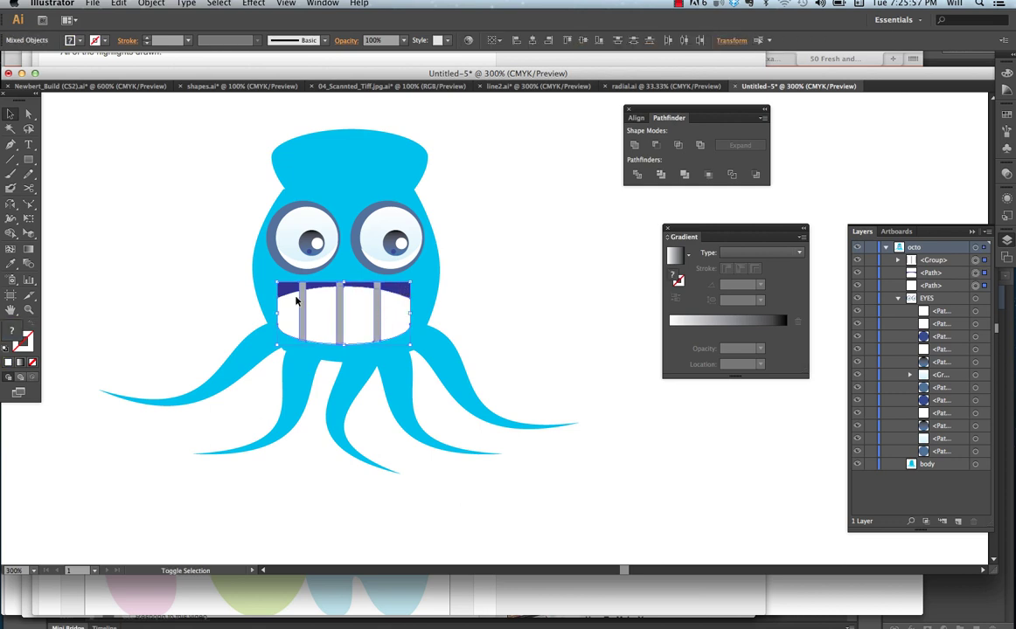
click(523, 316)
click(398, 290)
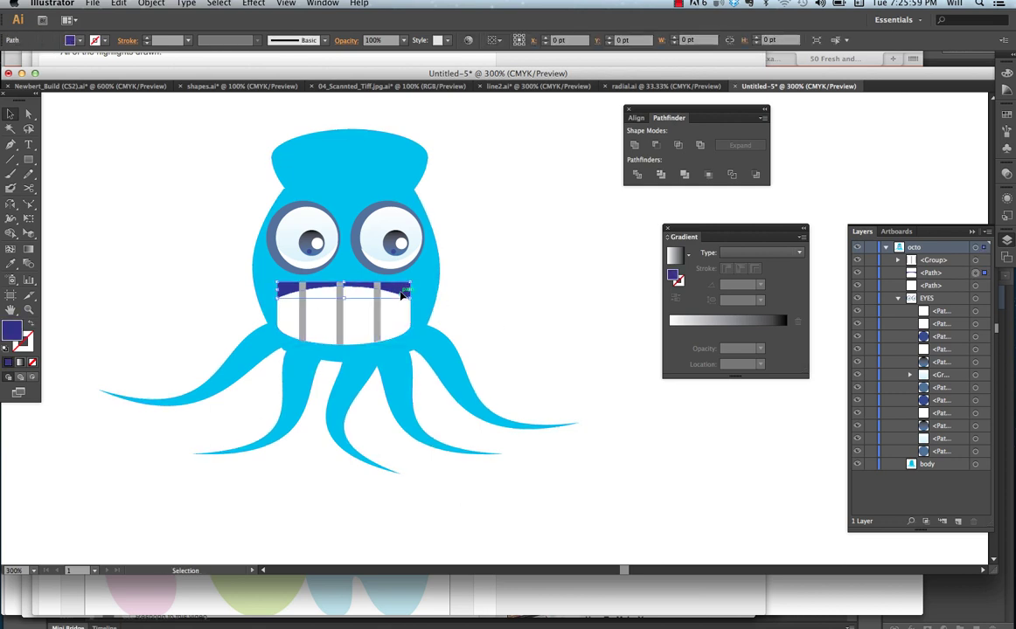
shift+click(394, 306)
key(a)
shift+click(378, 312)
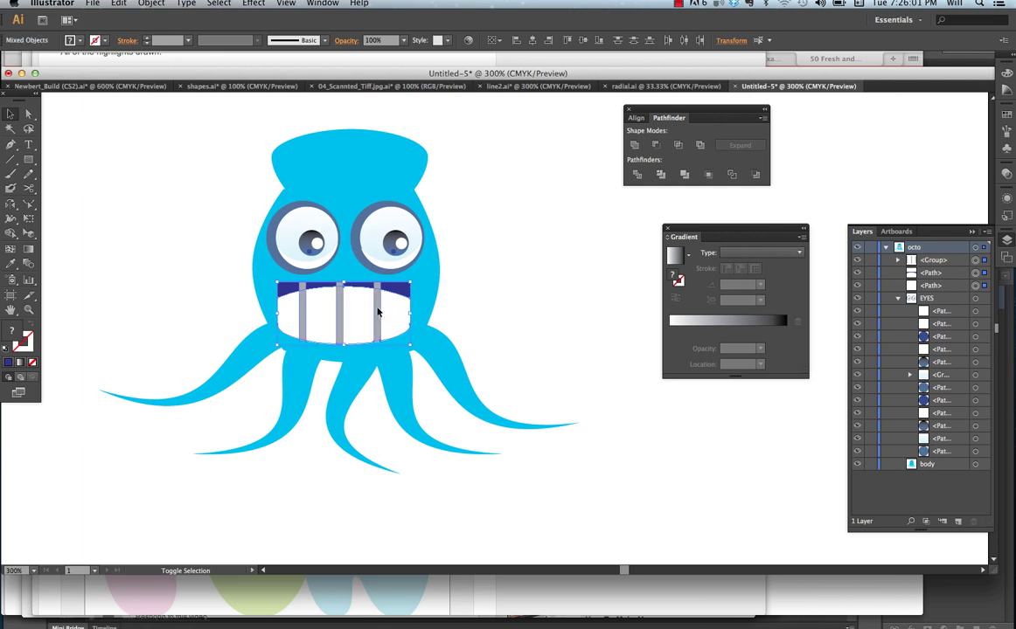
key(super+g)
key(v)
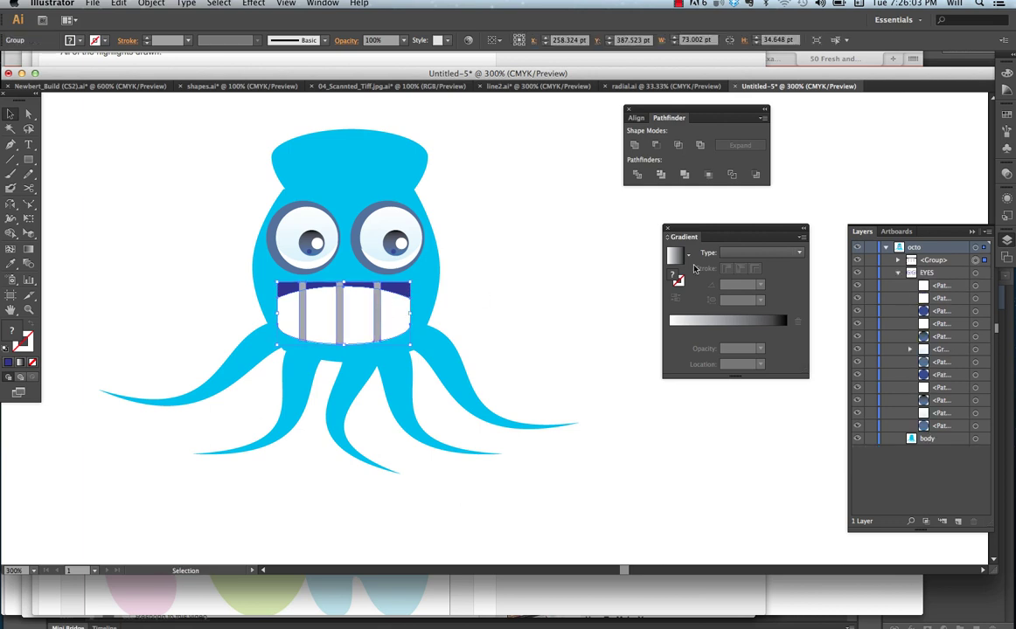
Rename the new group to 'mouth' in the Layers panel
double_click(941, 261)
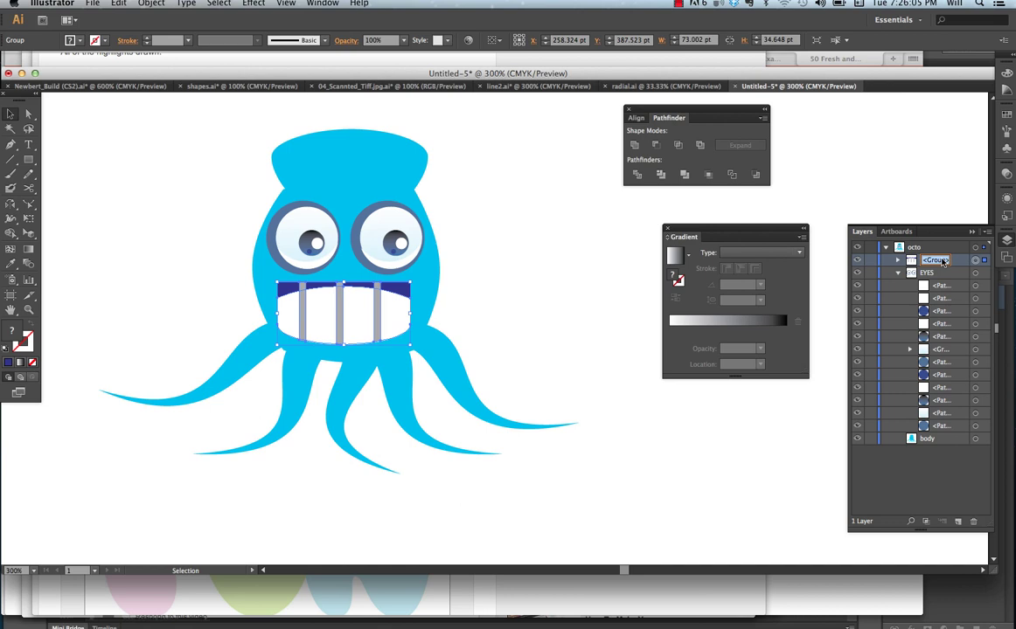
text(moth)
key(BackSpace)
key(BackSpace)
text(uth)
click(501, 254)
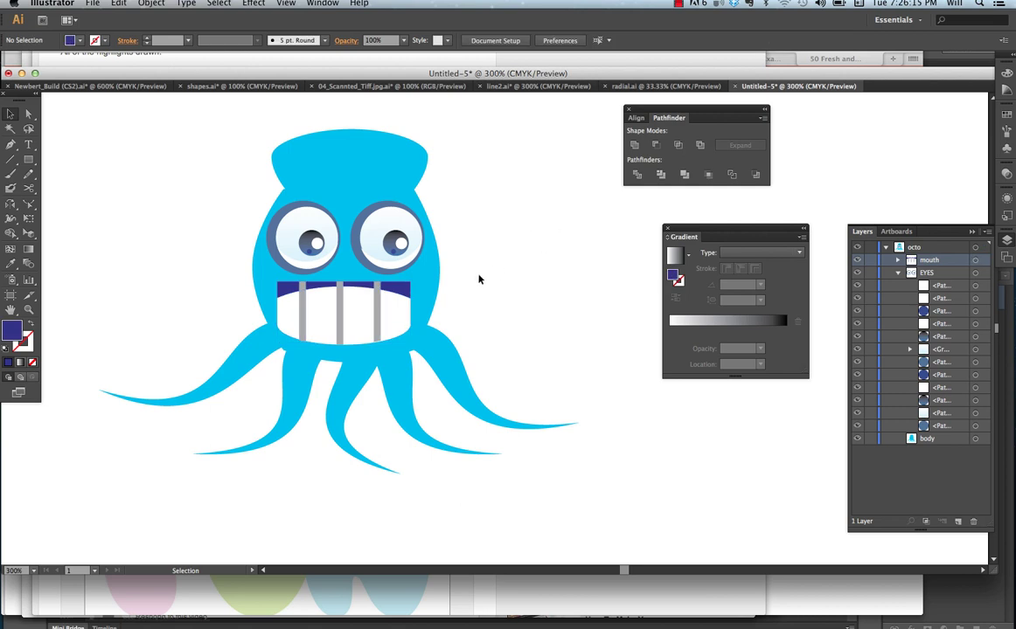
click(401, 262)
key(super+x)
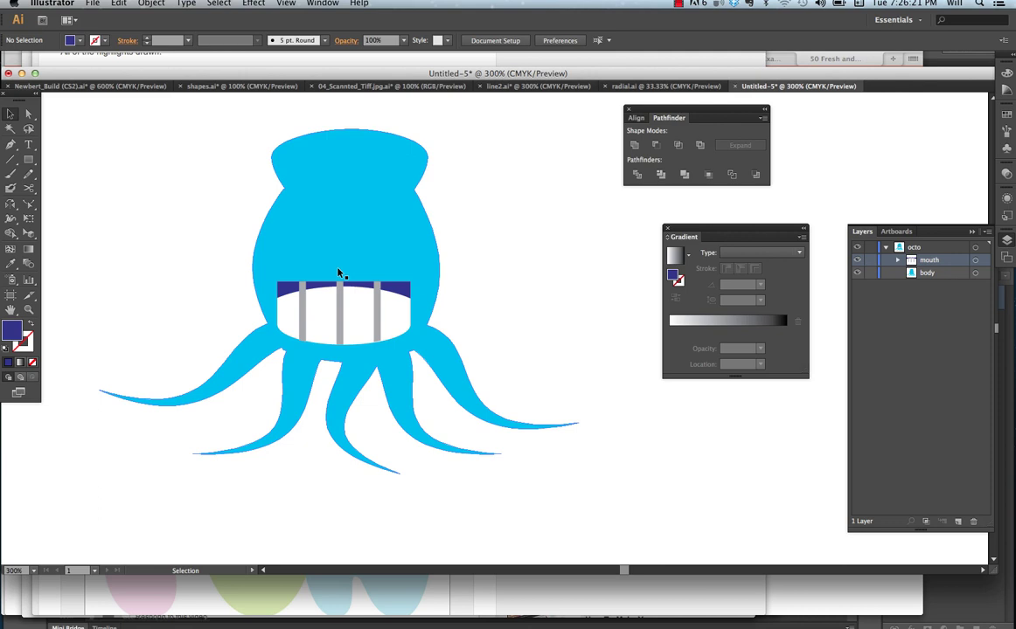
key(super+f)
click(438, 267)
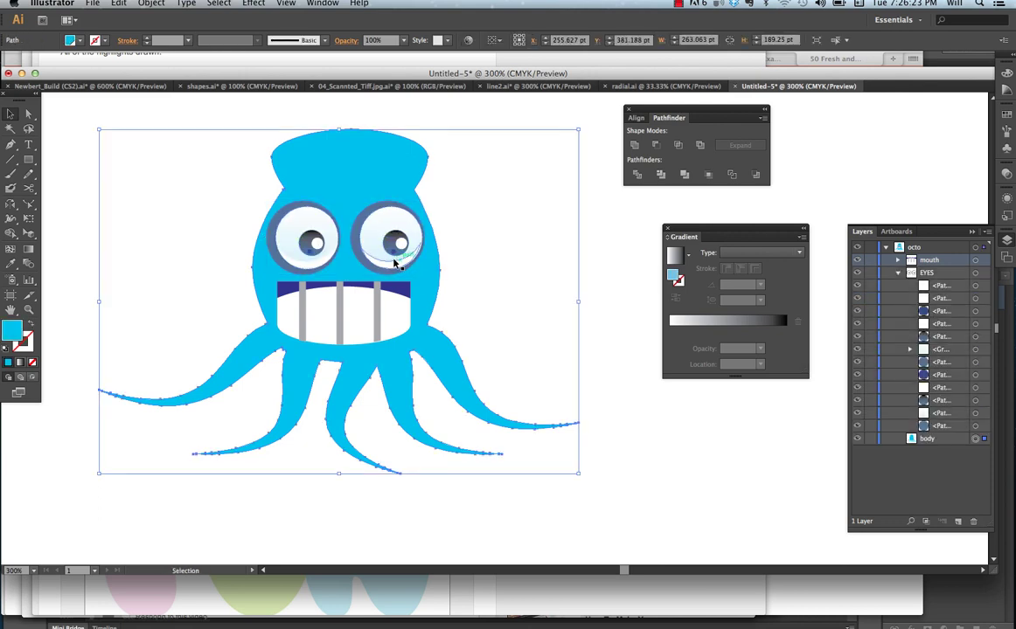
click(606, 301)
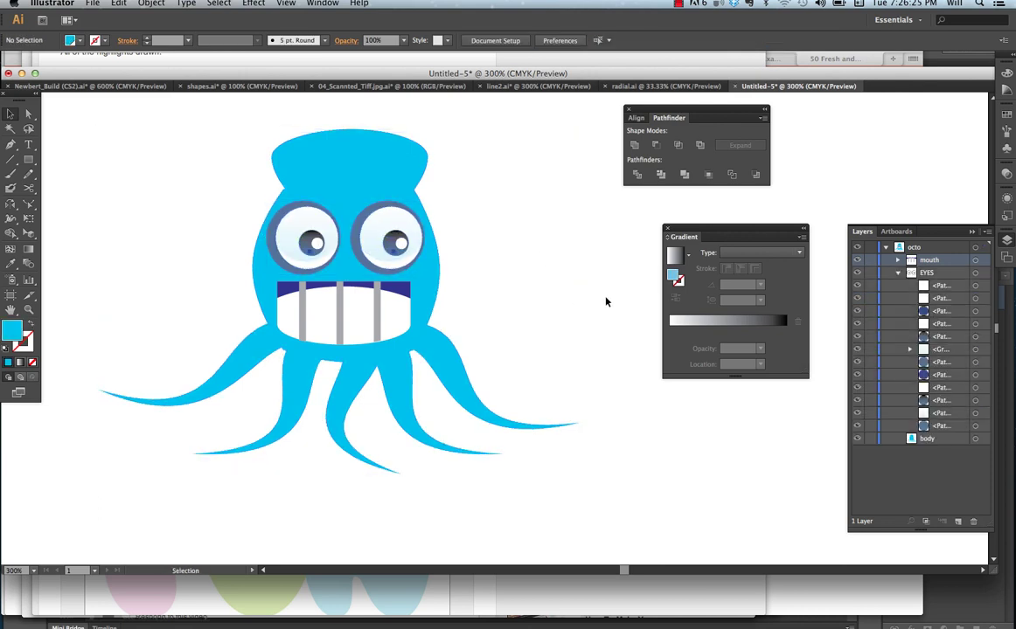